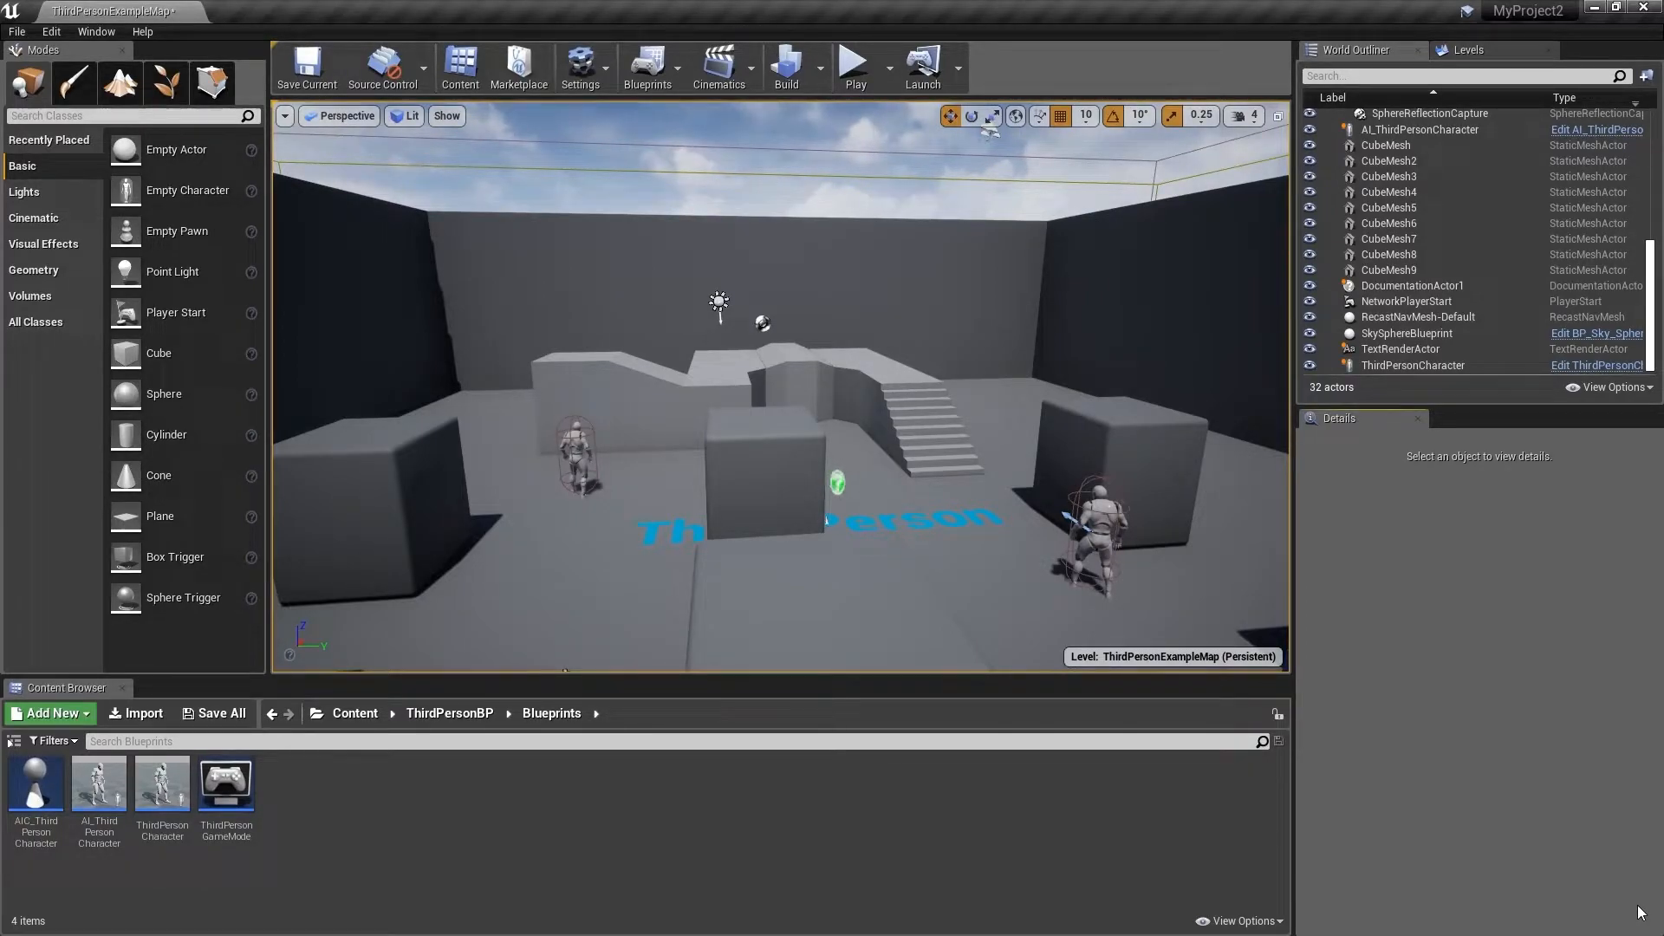
Step: Find the Nav Mesh Bounds Volume actor and place it on the arena floor near the AI character
click(139, 116)
text(nav me)
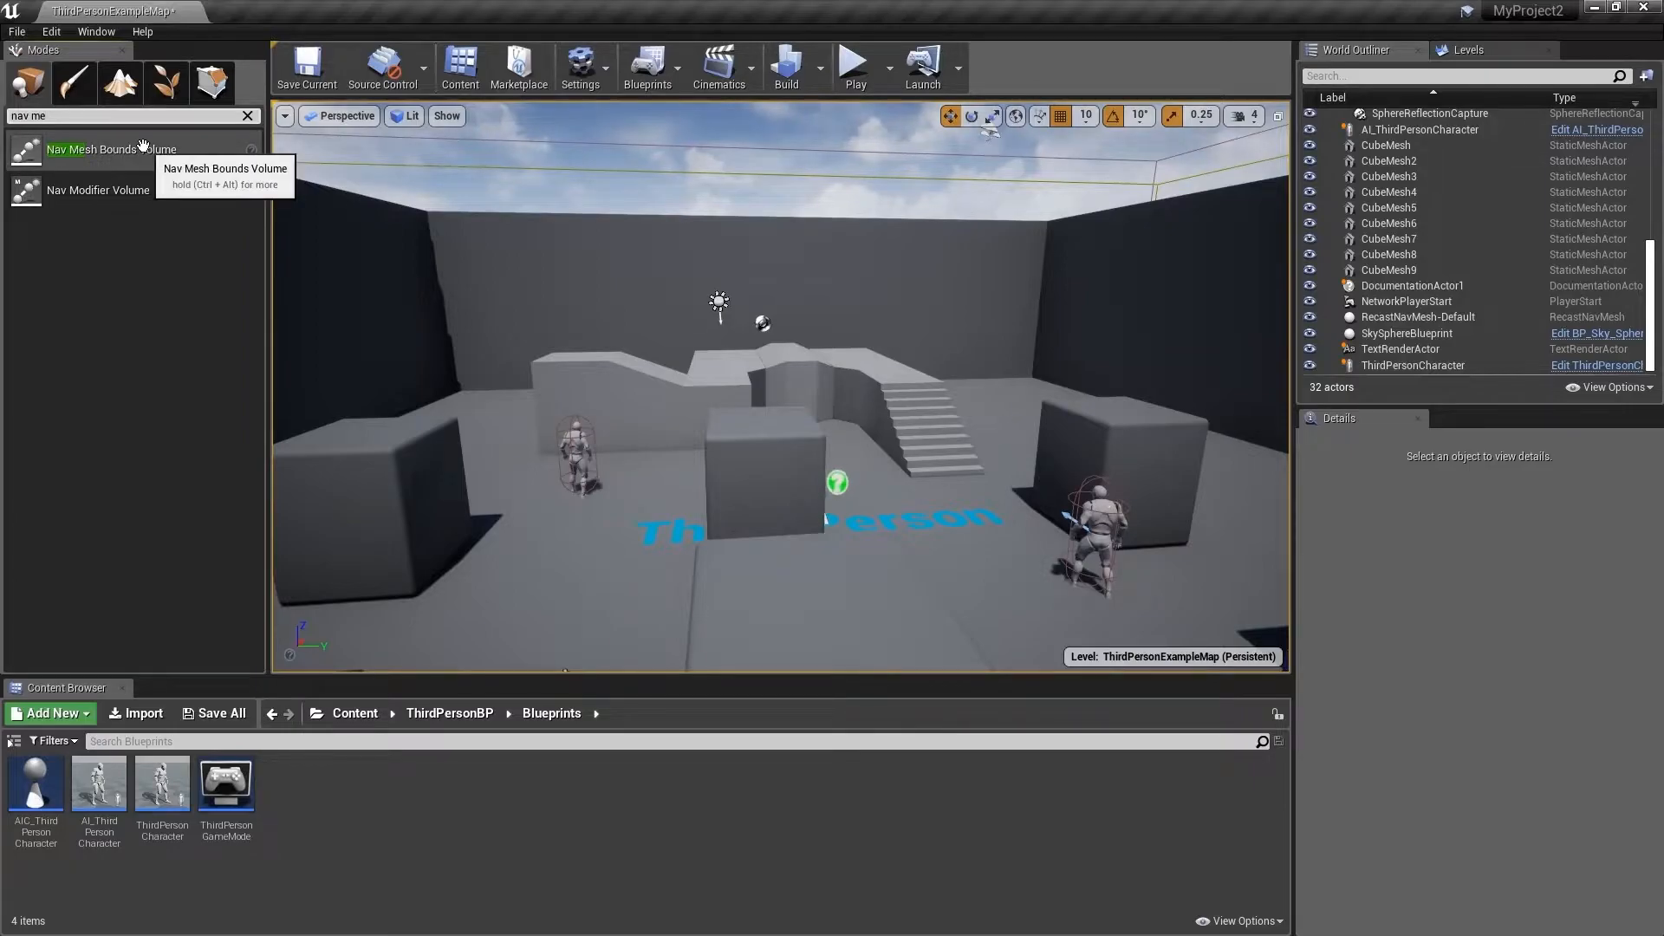
drag(144, 148, 644, 514)
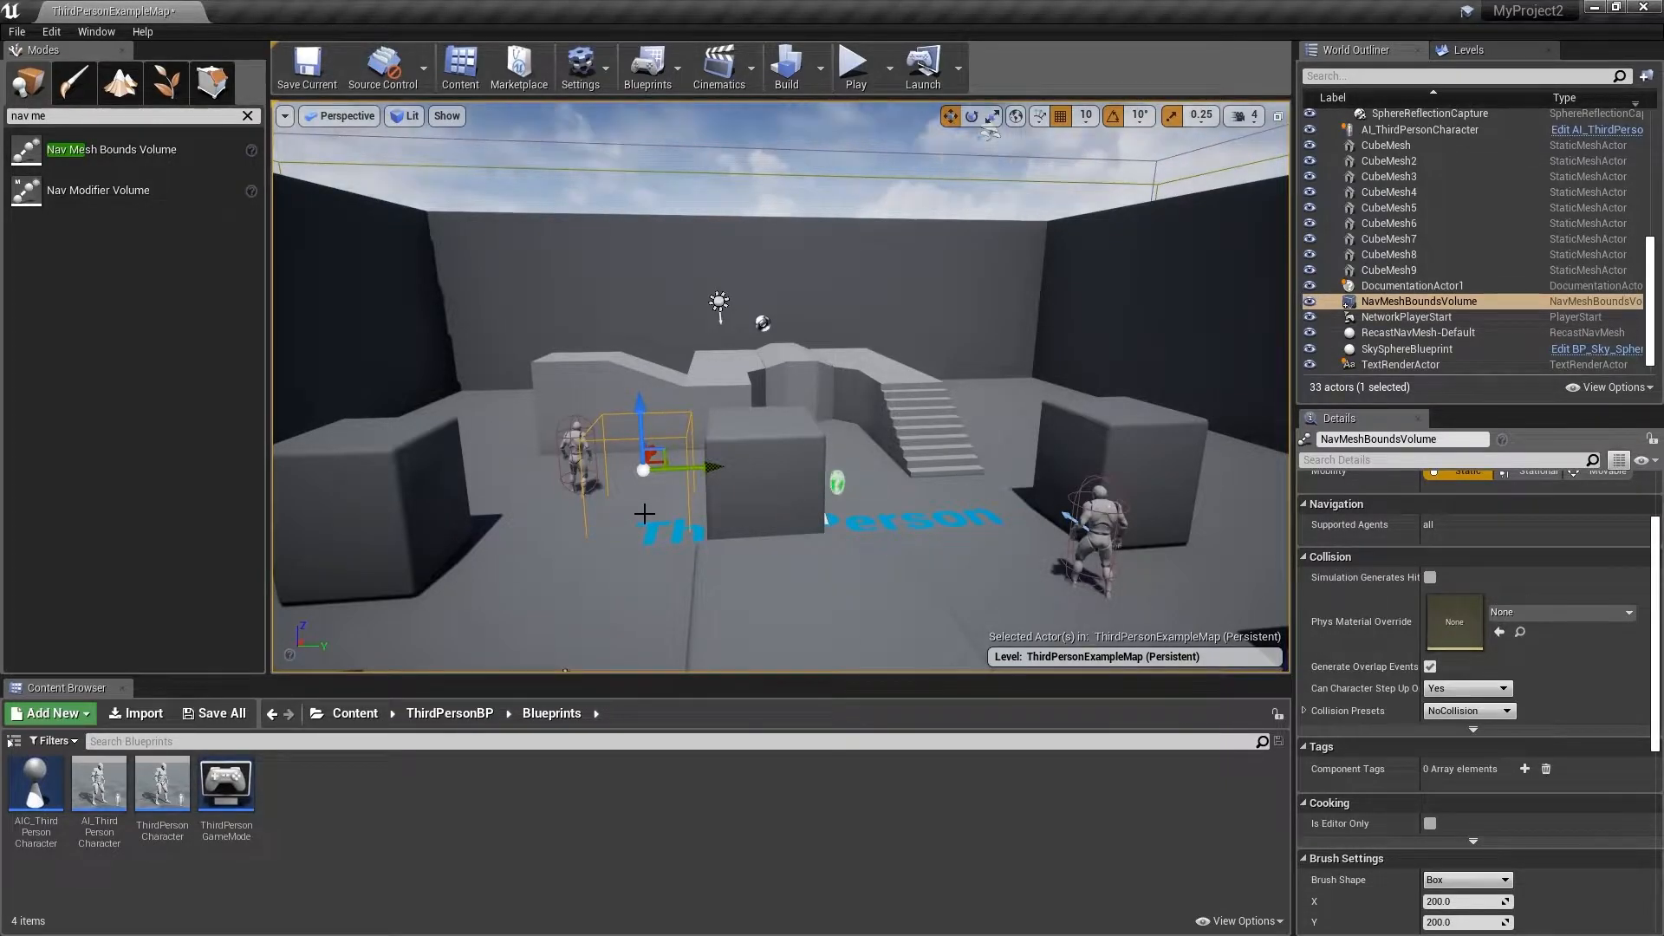
Step: Move the nav mesh bounds volume along its Y axis towards the middle of the arena floor
right_drag(744, 341, 607, 450)
key(w)
key(s)
right_drag(834, 356, 745, 407)
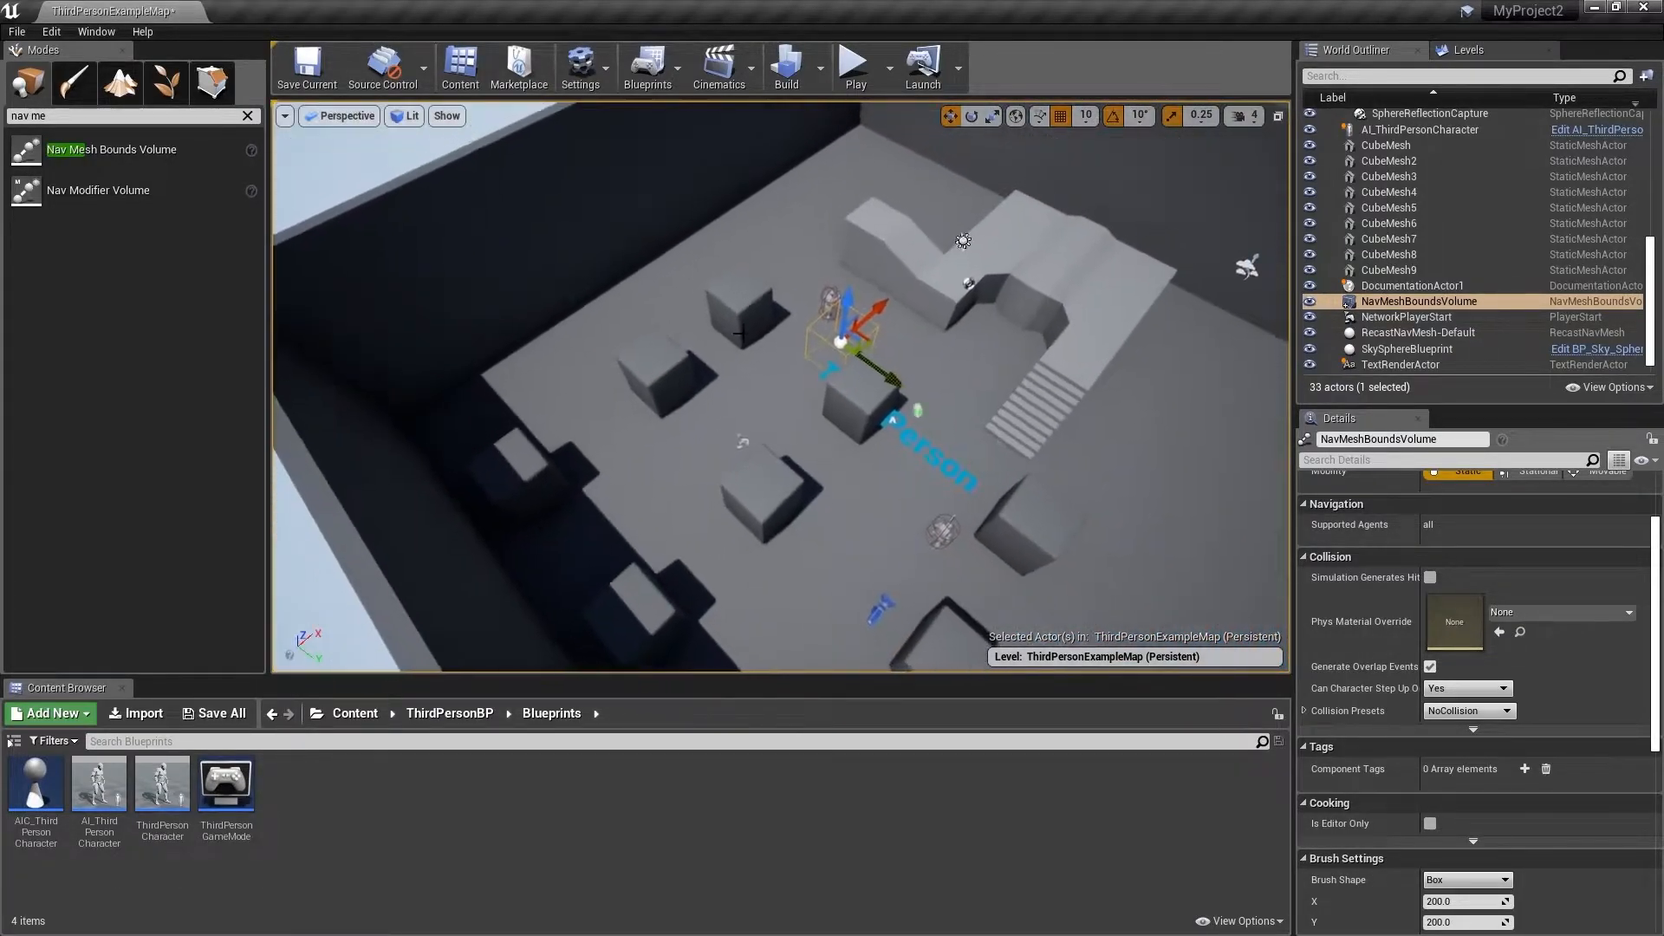
drag(860, 355, 898, 409)
Step: Set the nav mesh volume's brush size to X 4000, Y 4000 and Z 400
right_drag(772, 414, 774, 412)
key(s)
key(s)
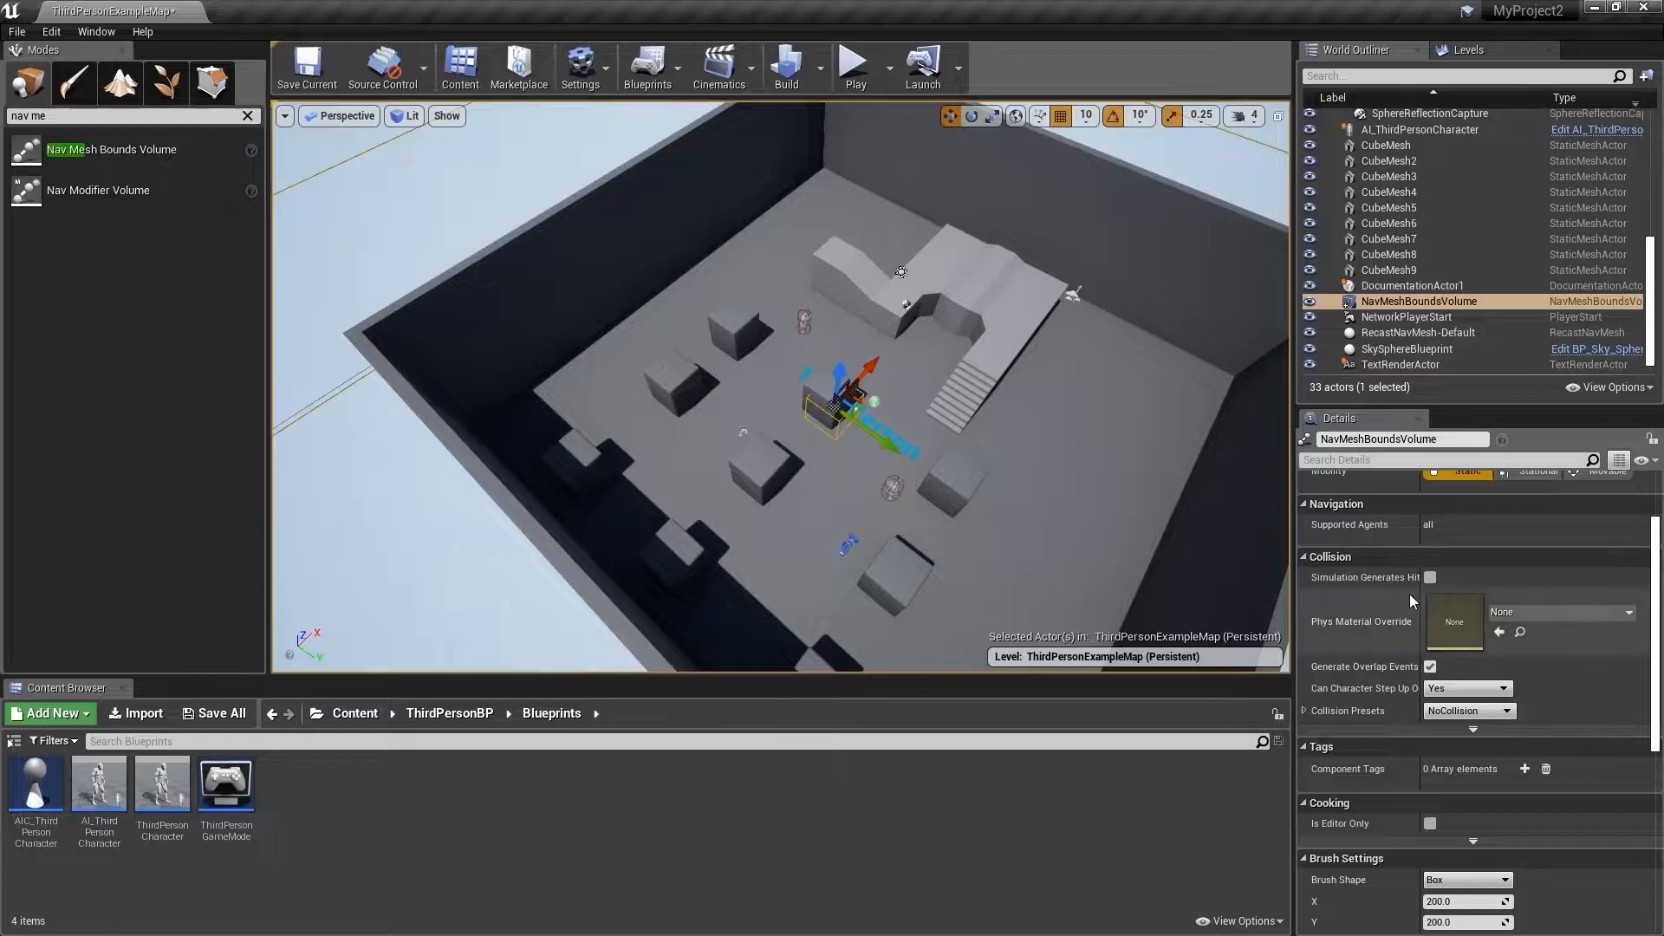
scroll(1410, 595, down, 5)
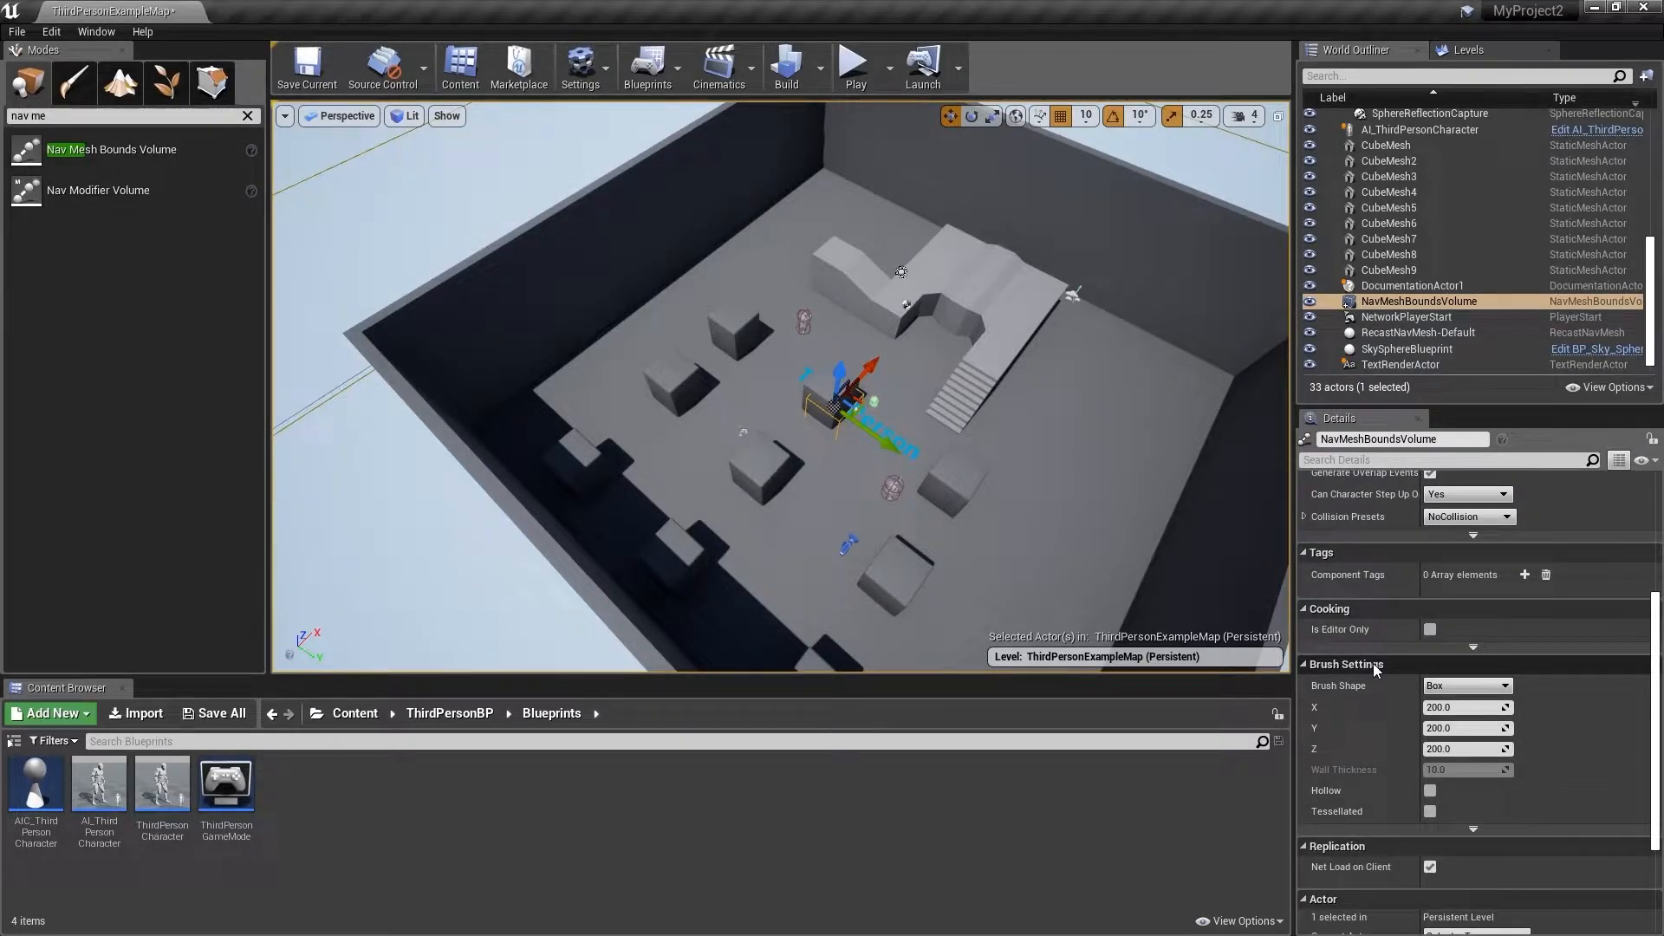
click(1456, 708)
text(40000)
key(Return)
click(1454, 729)
text(4000)
key(Return)
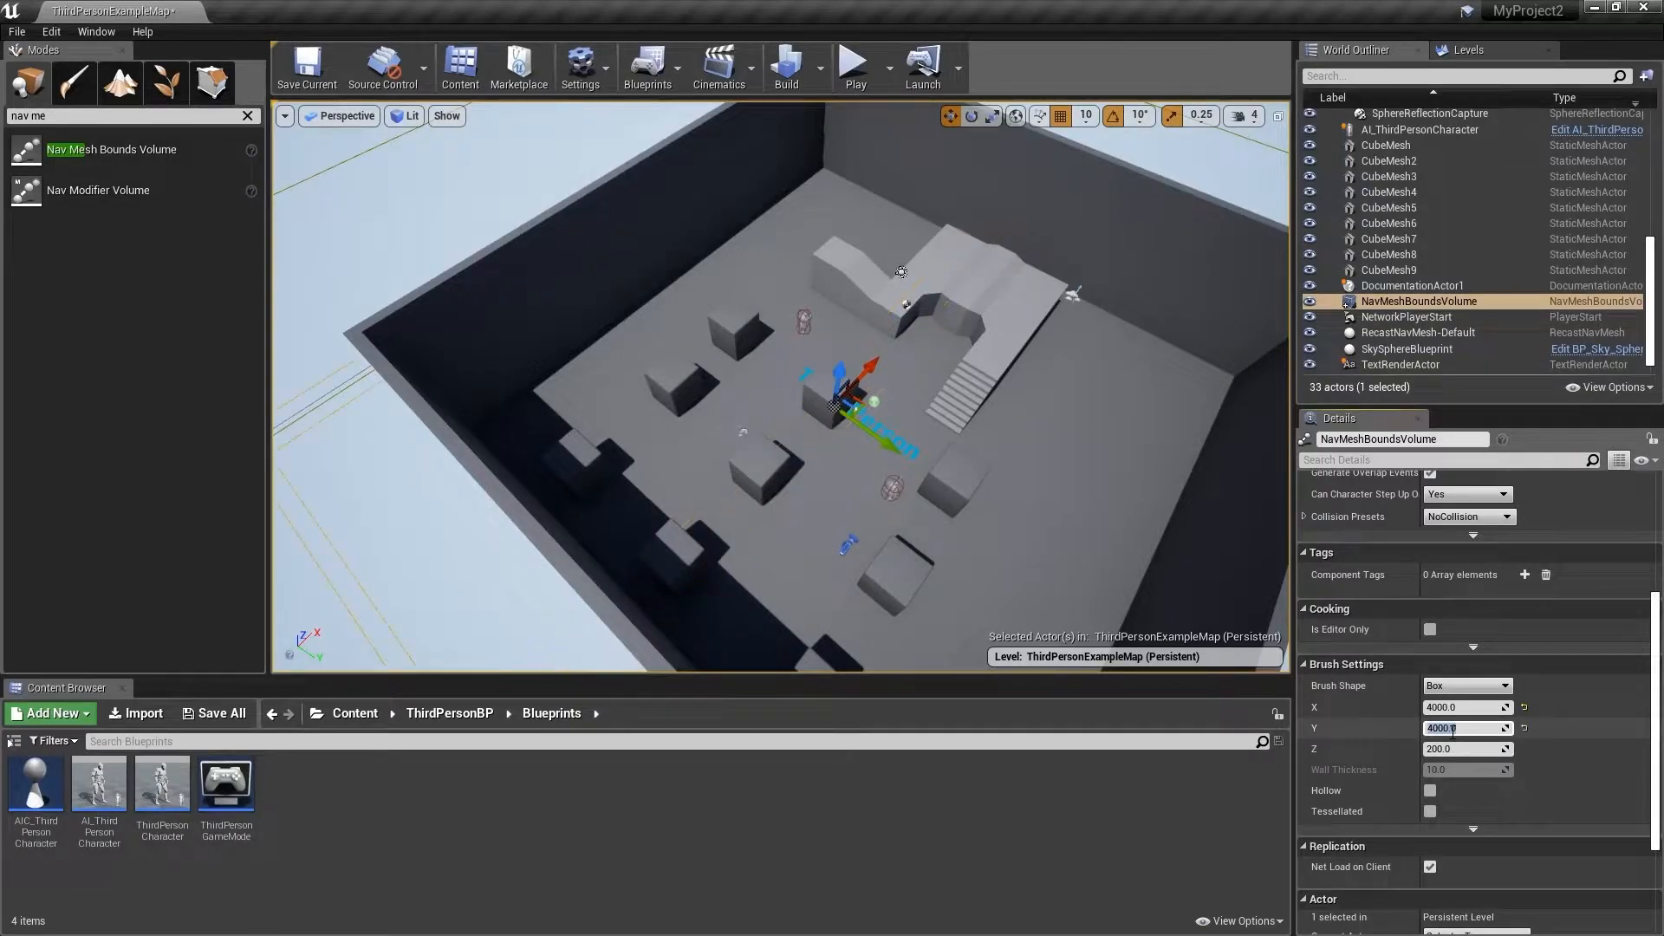
click(1456, 749)
text(400)
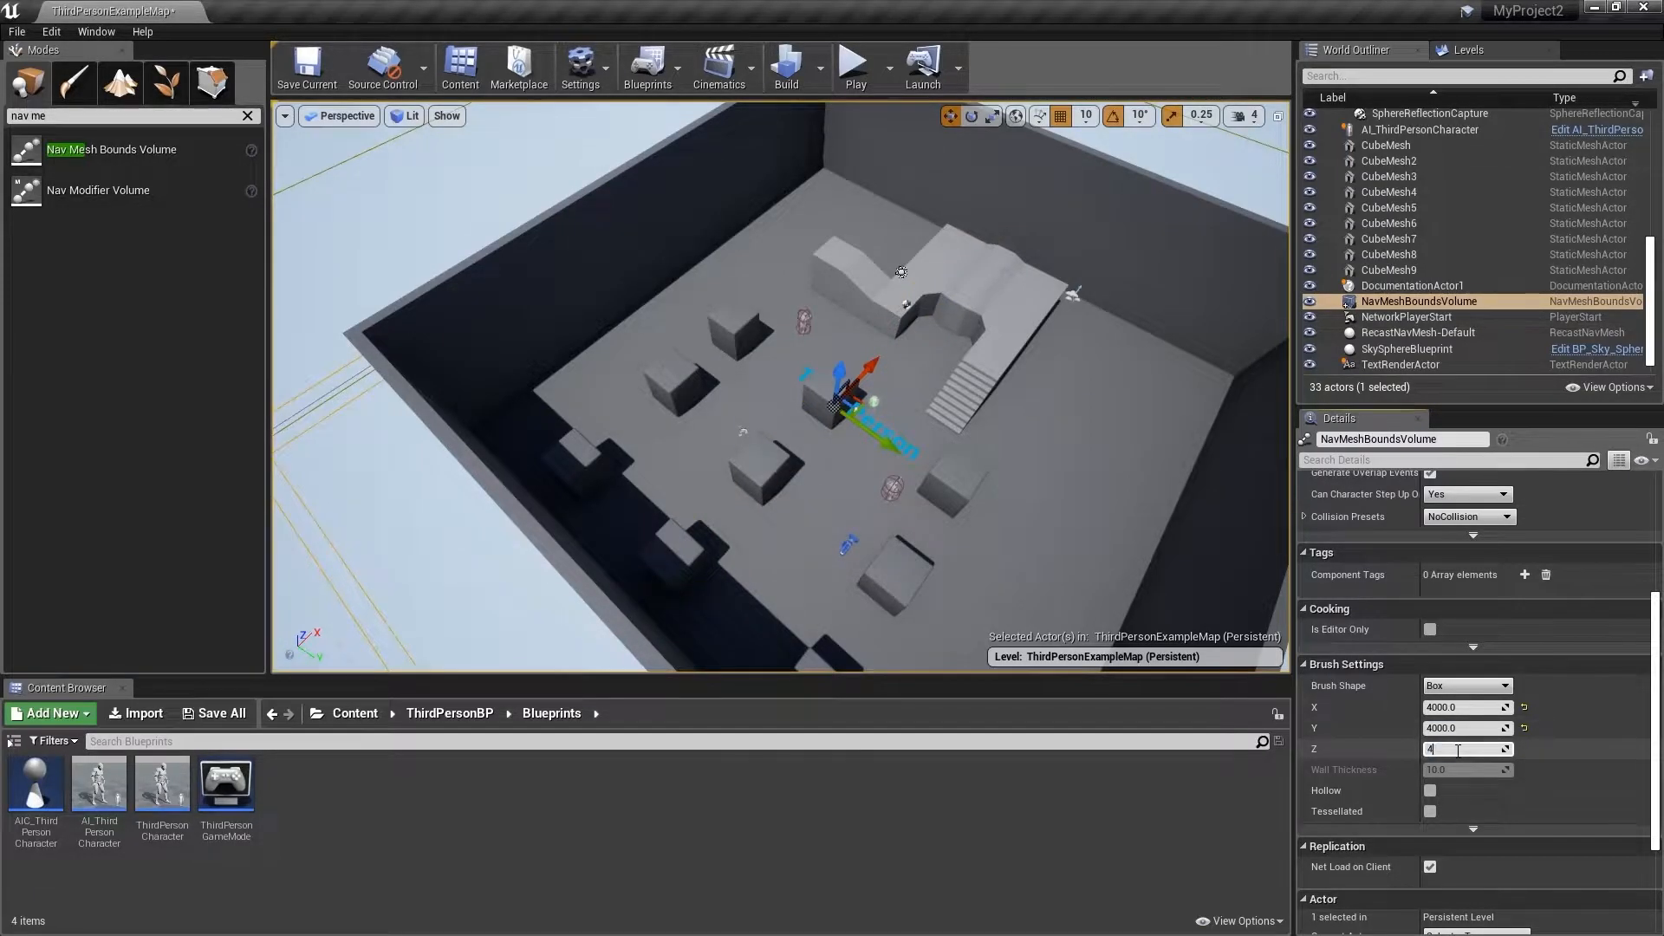
key(Return)
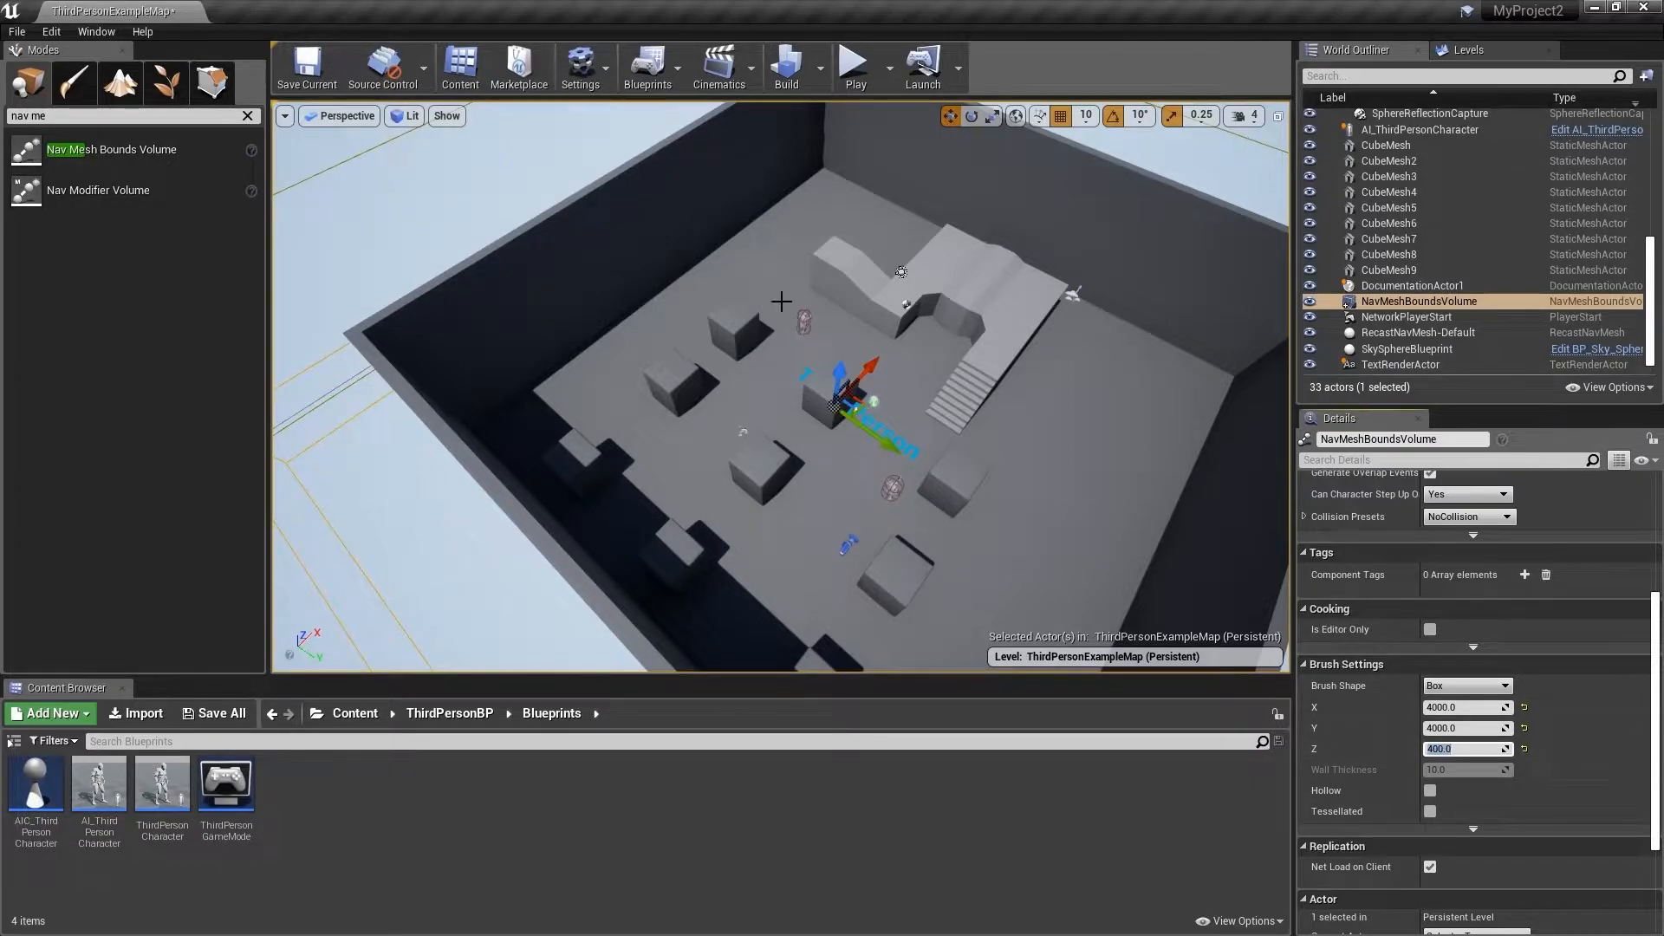
Step: Shift the nav mesh bounds volume within its X-Z plane so it covers the whole walled arena
right_drag(840, 323, 901, 323)
scroll(842, 325, down, 8)
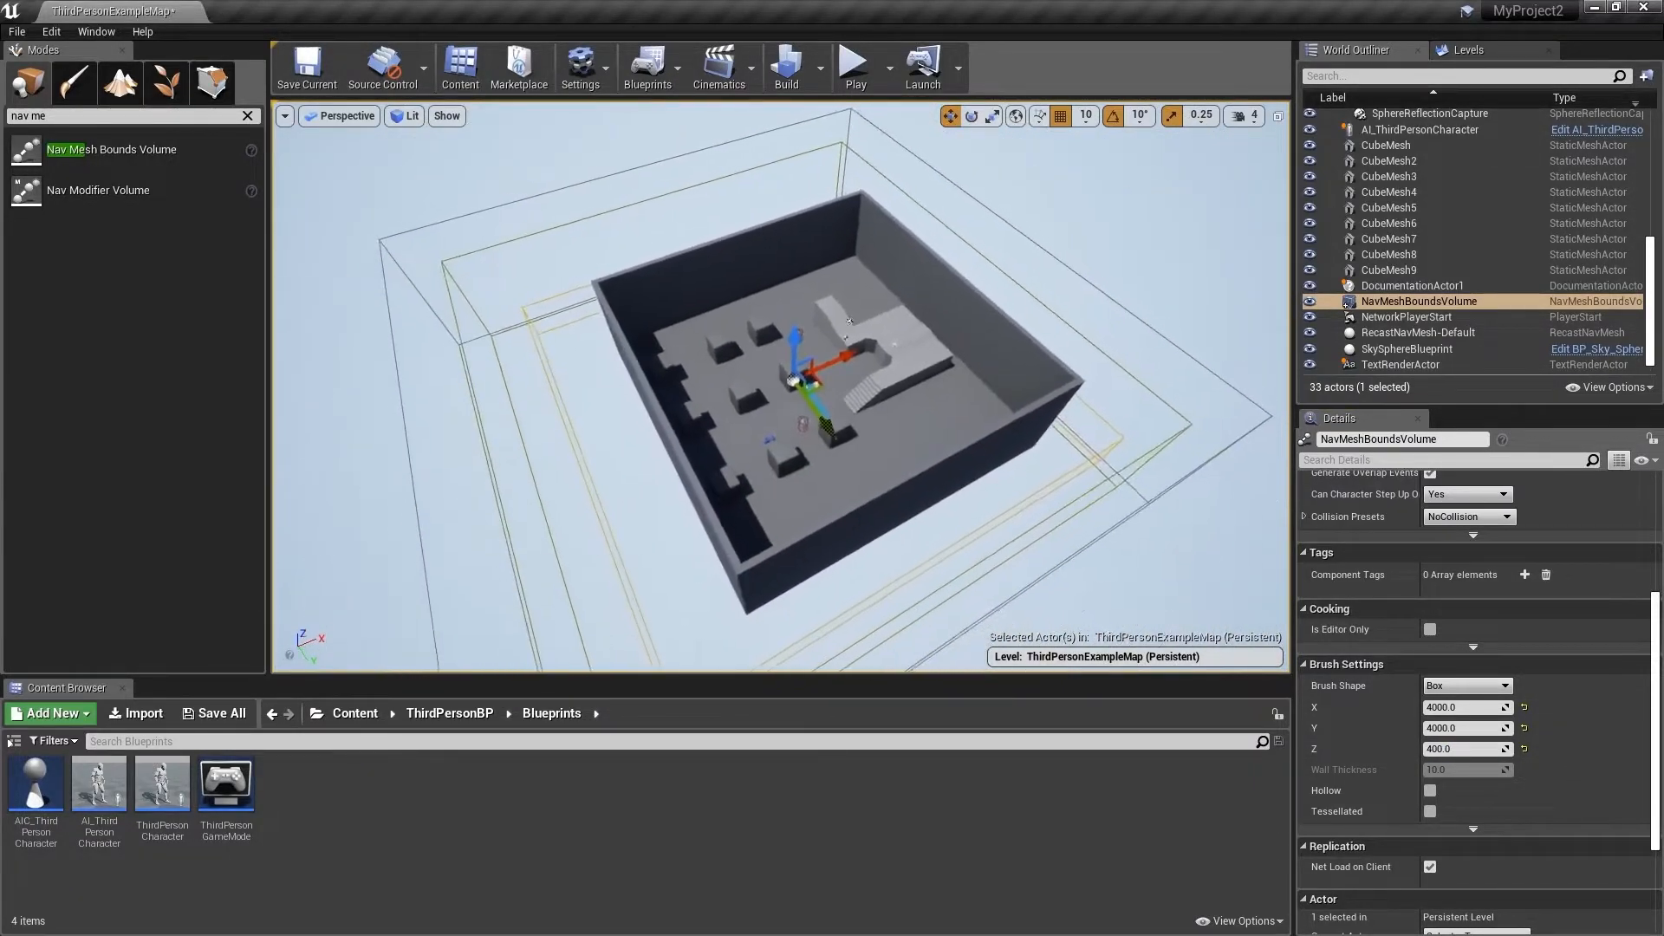
drag(819, 366, 857, 349)
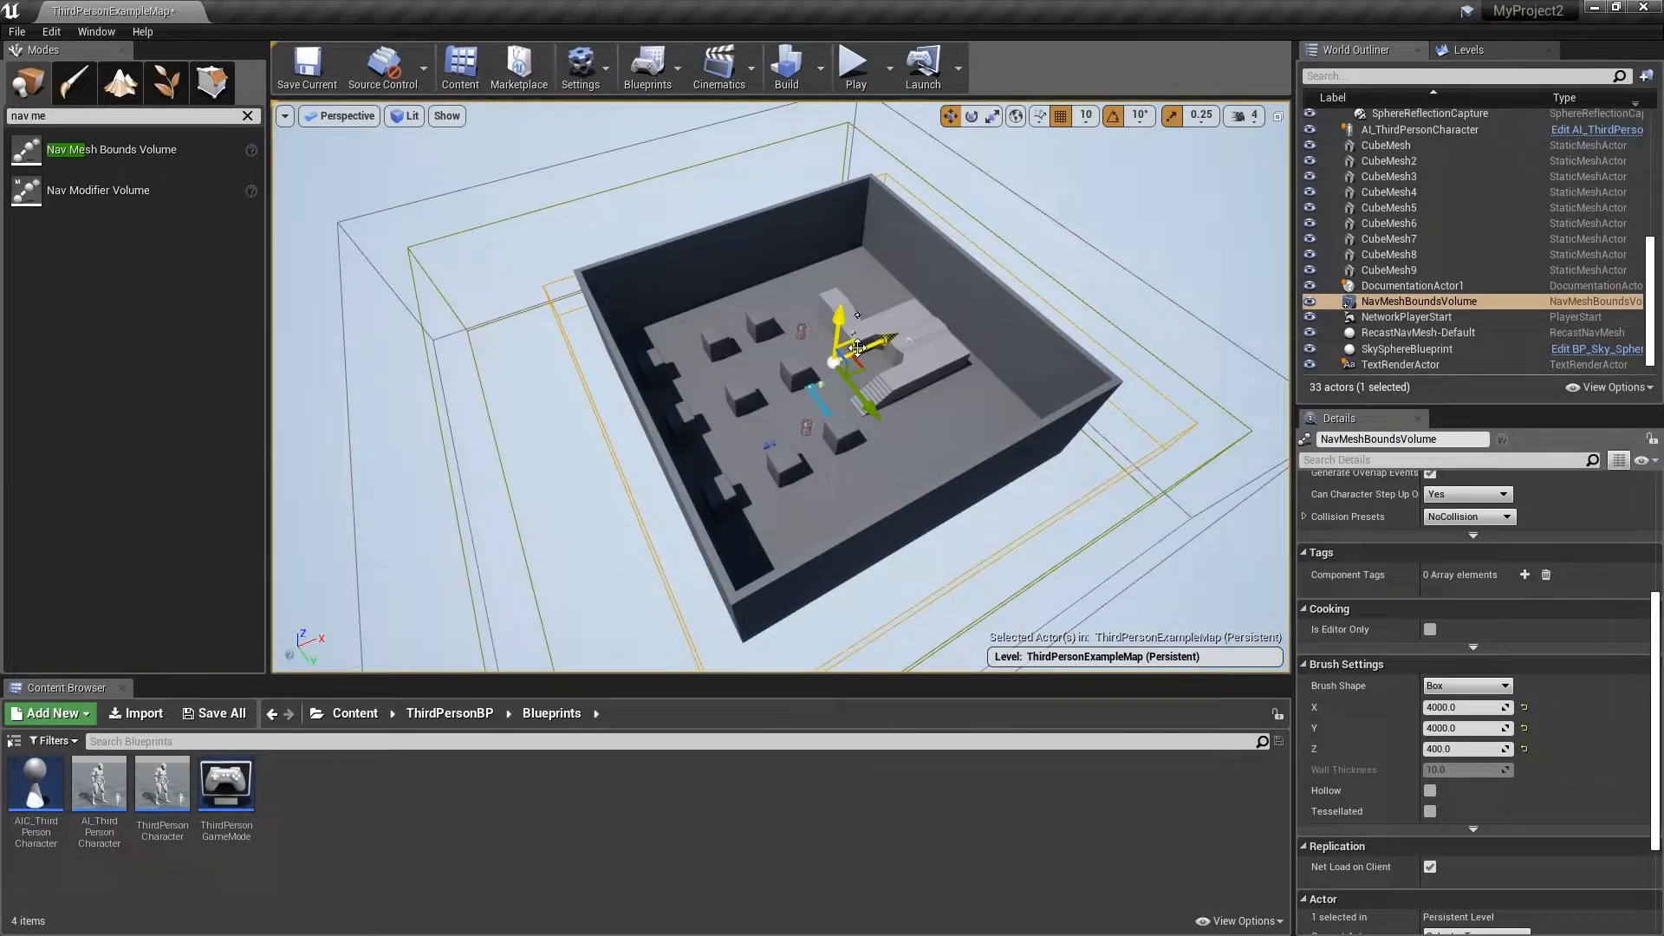
Step: Turn on the Navigation display in the viewport to show the walkable nav mesh areas
key(p)
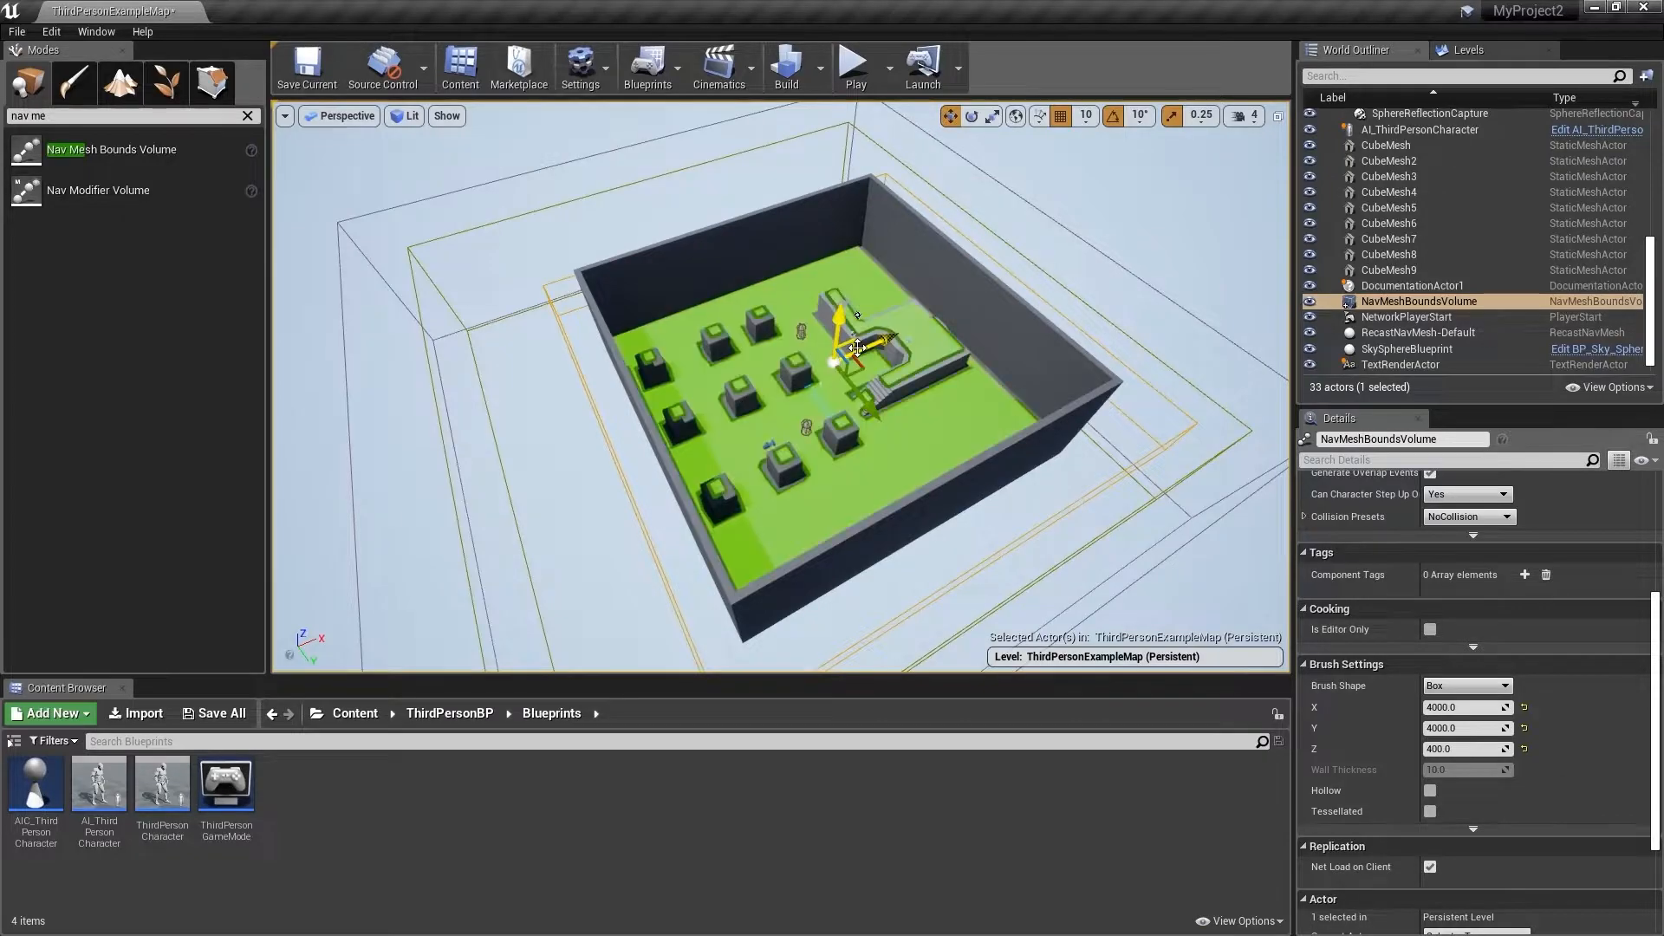
key(p)
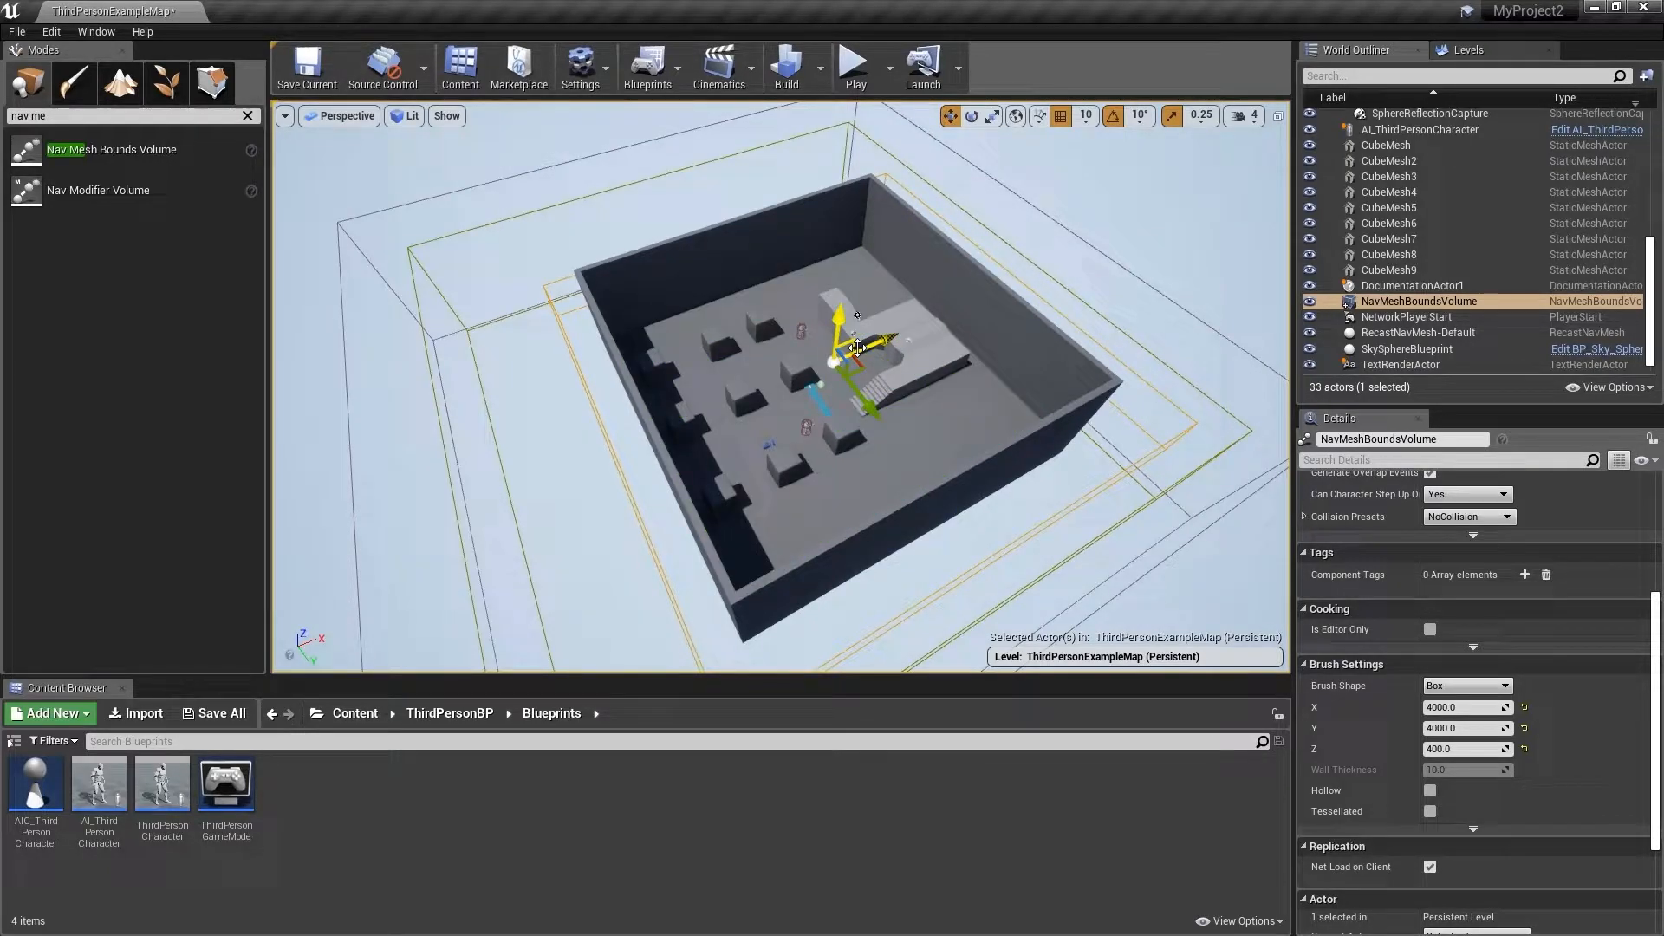
click(449, 118)
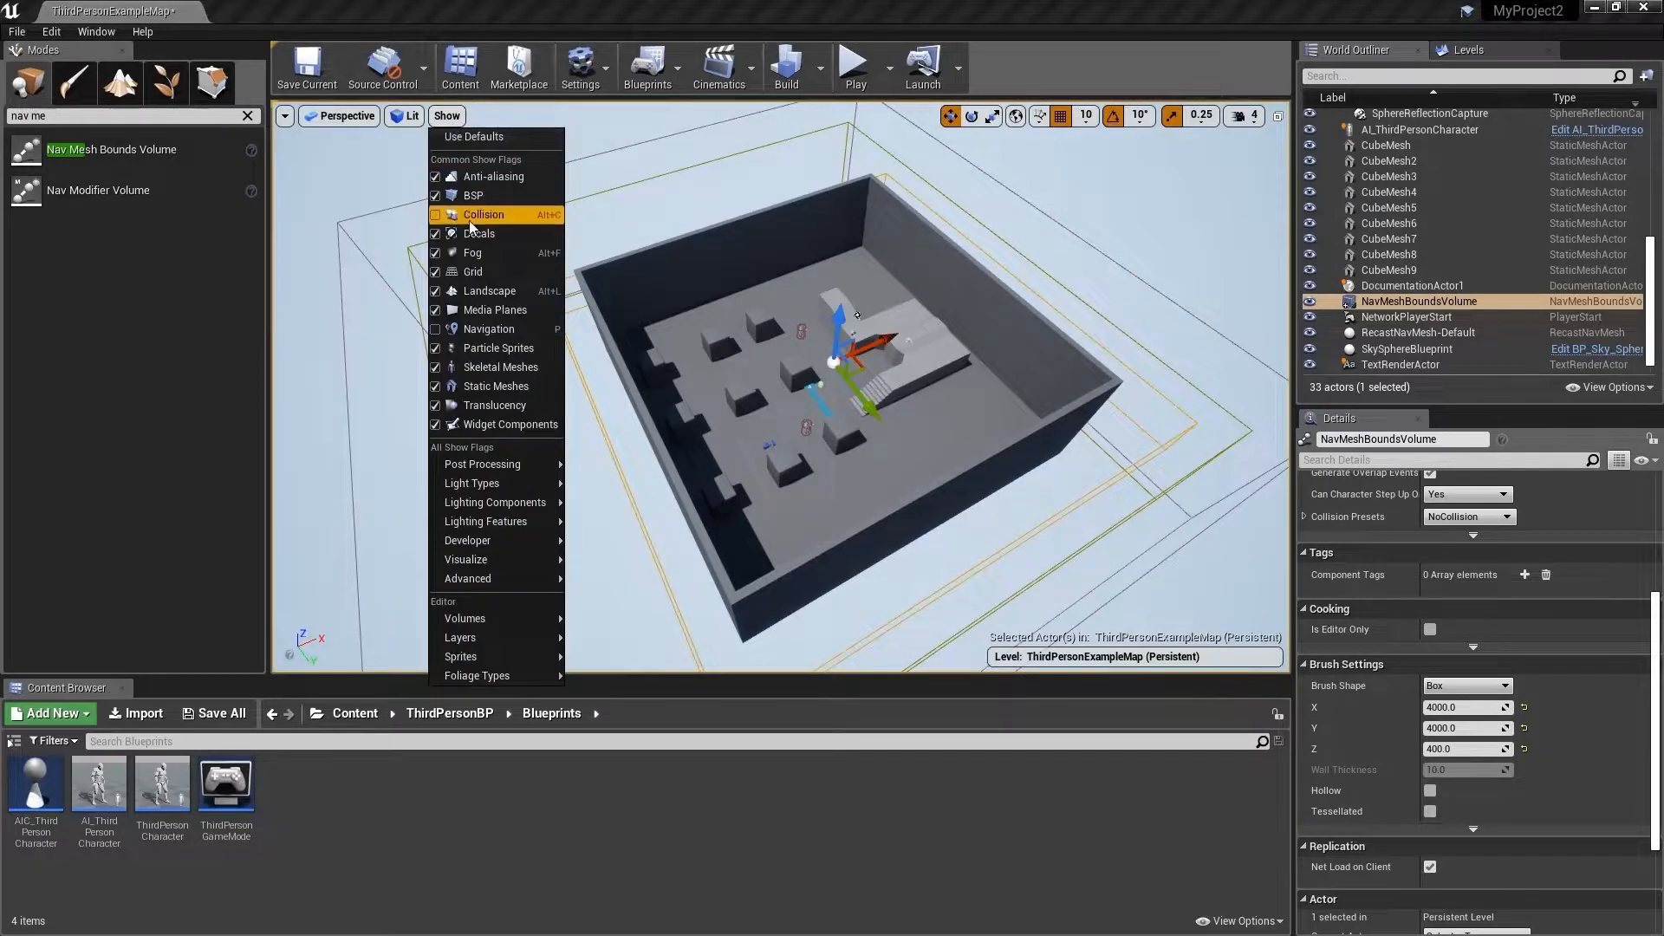
click(505, 330)
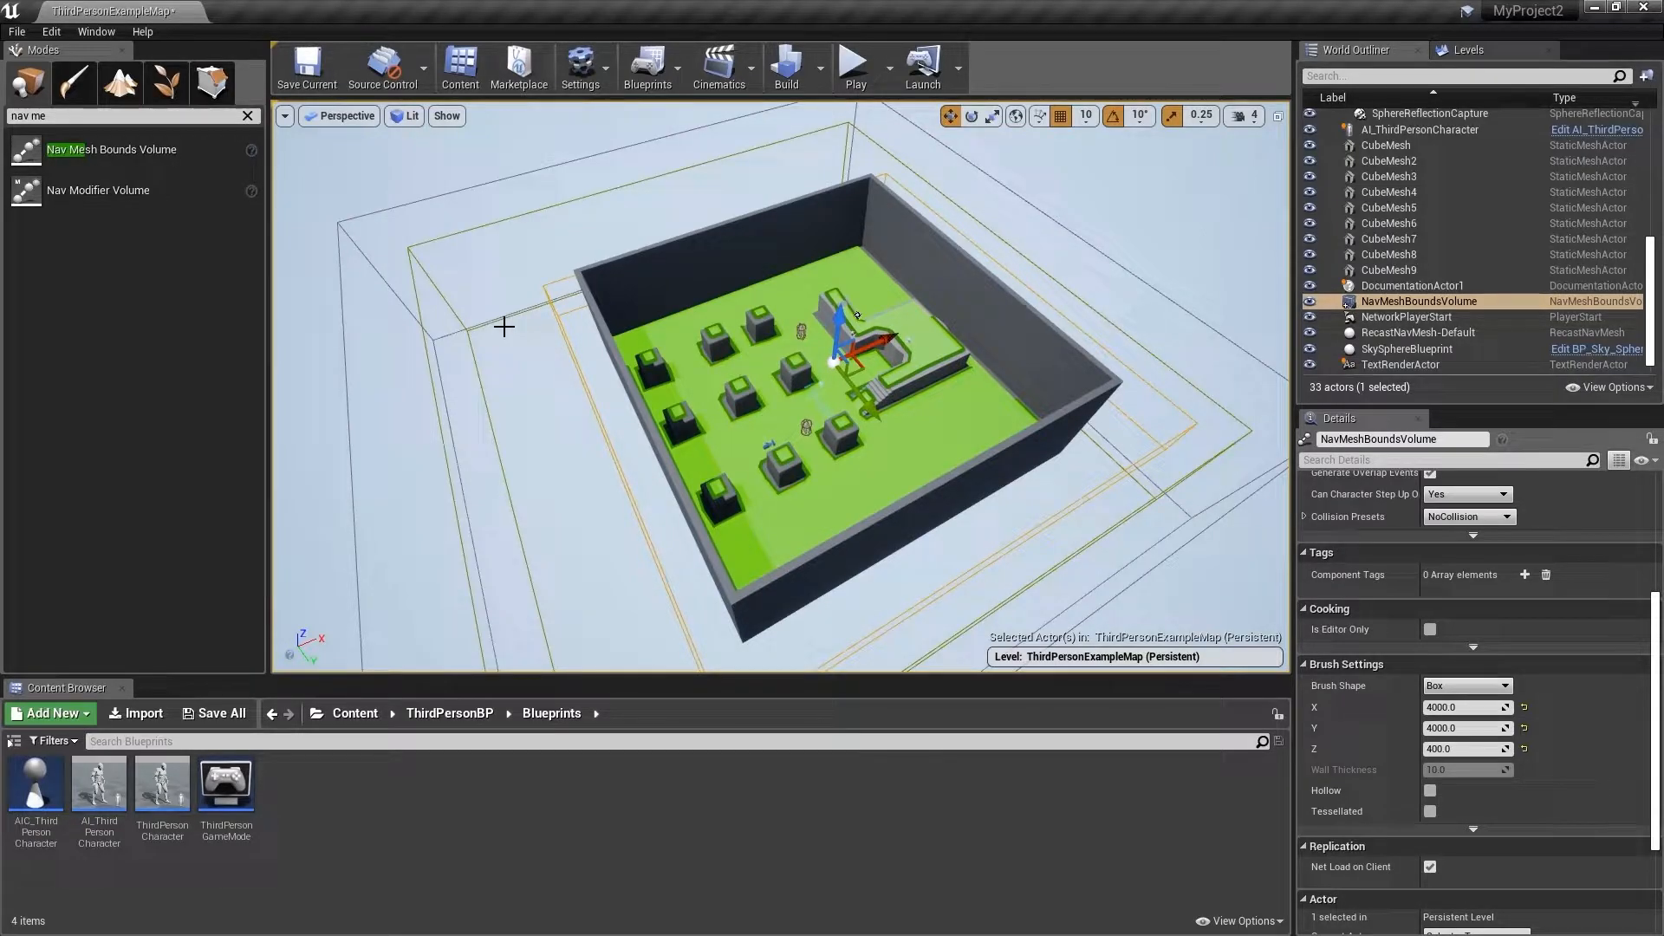
Step: Try moving the CubeMesh block along its Y axis with the nav mesh displayed, and undo the move
key(w)
right_drag(787, 335, 698, 338)
key(w)
click(858, 373)
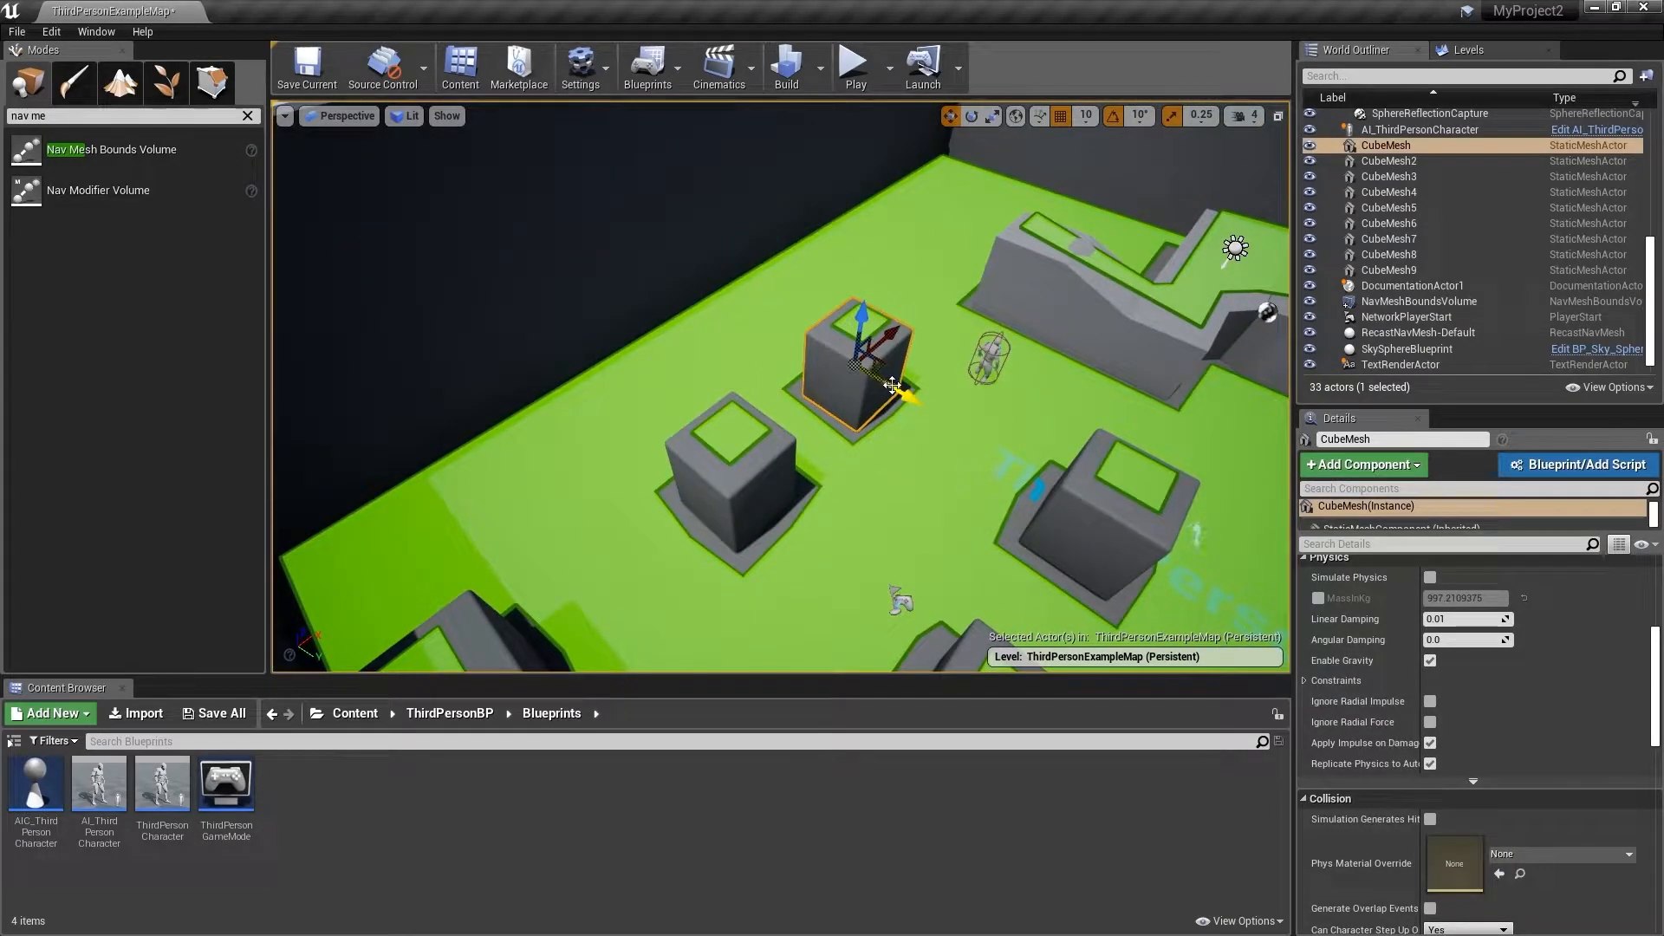
drag(893, 384, 947, 423)
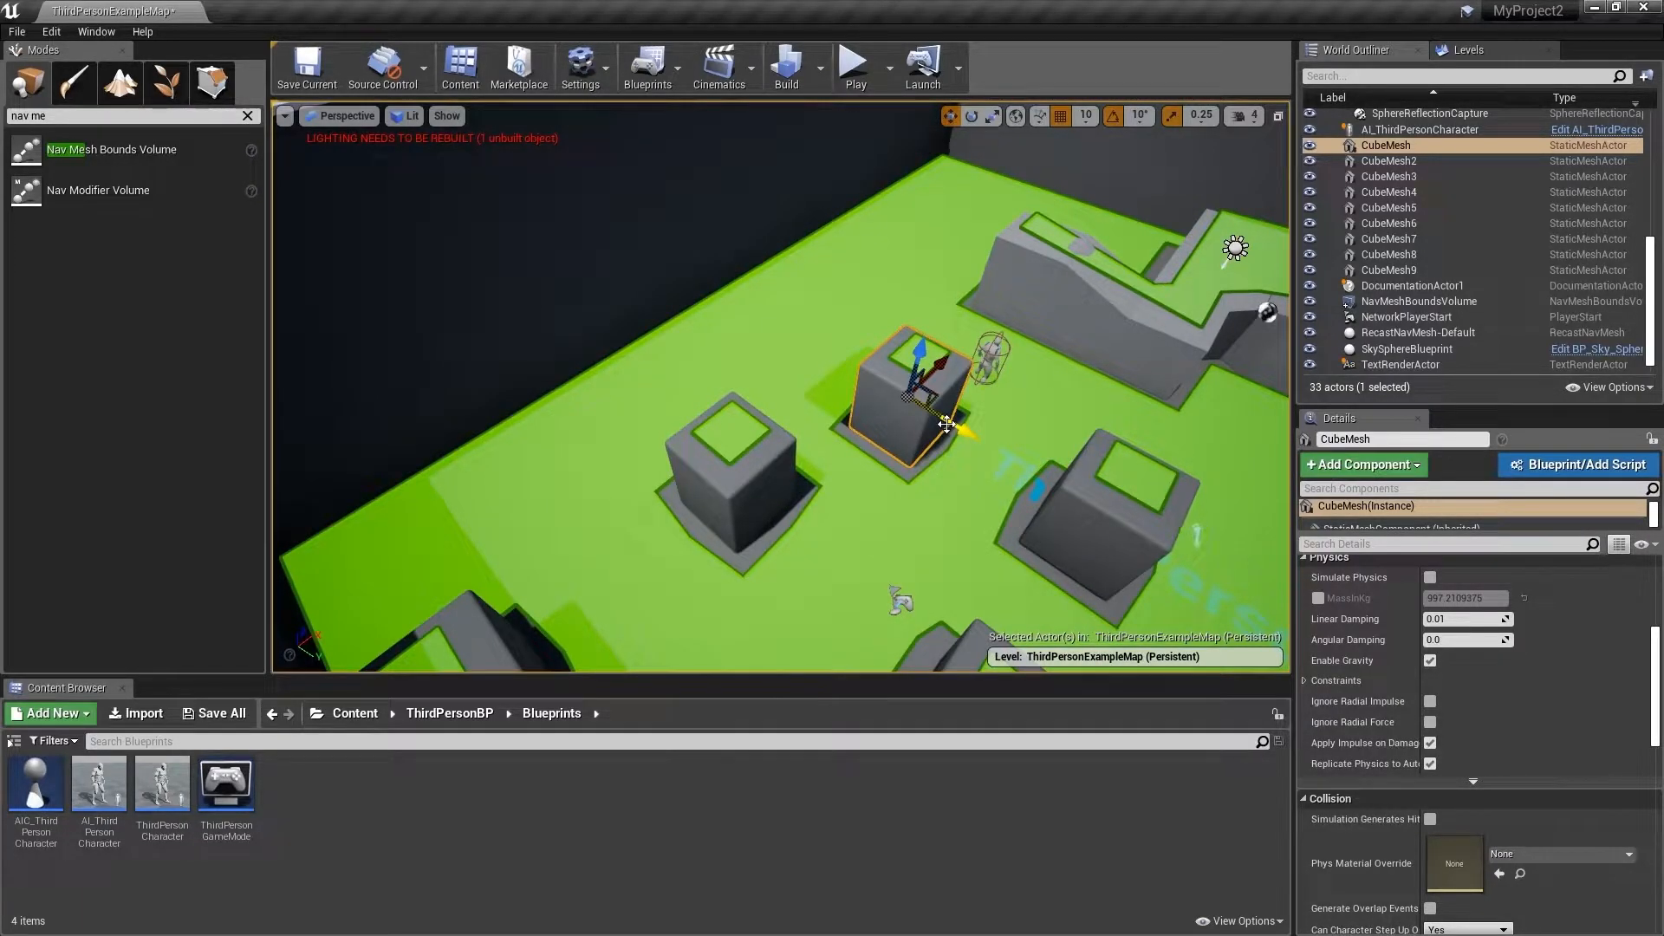
key(ctrl+z)
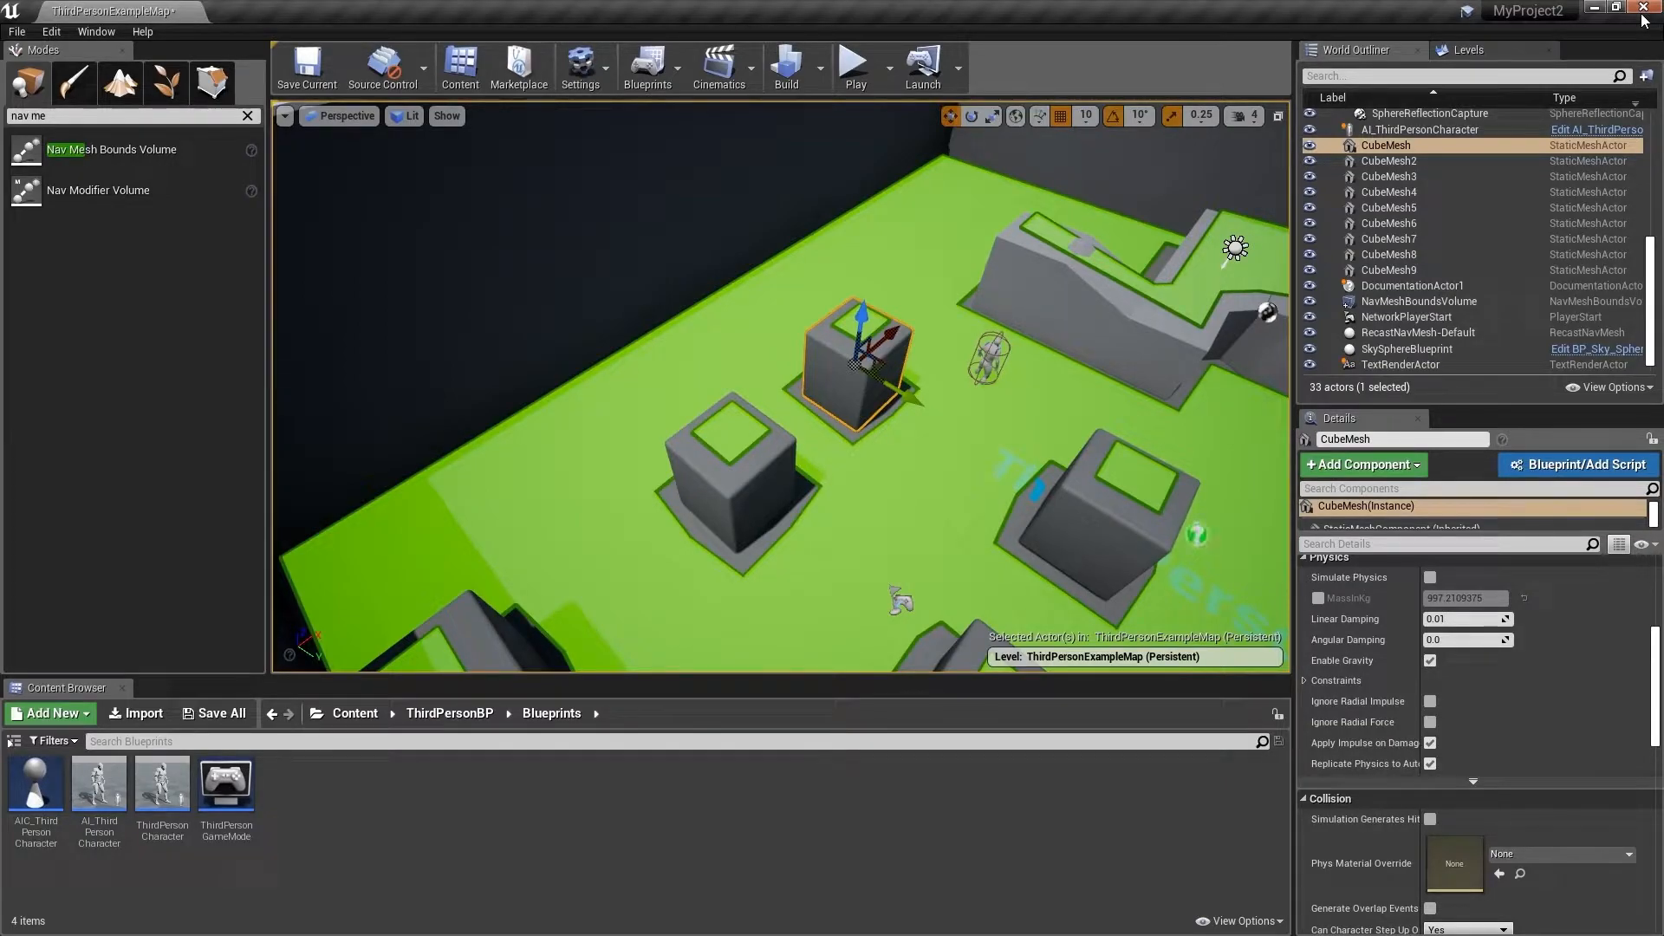
Step: Disable Update Navigation Automatically in the Level Editor's Miscellaneous preferences
click(45, 33)
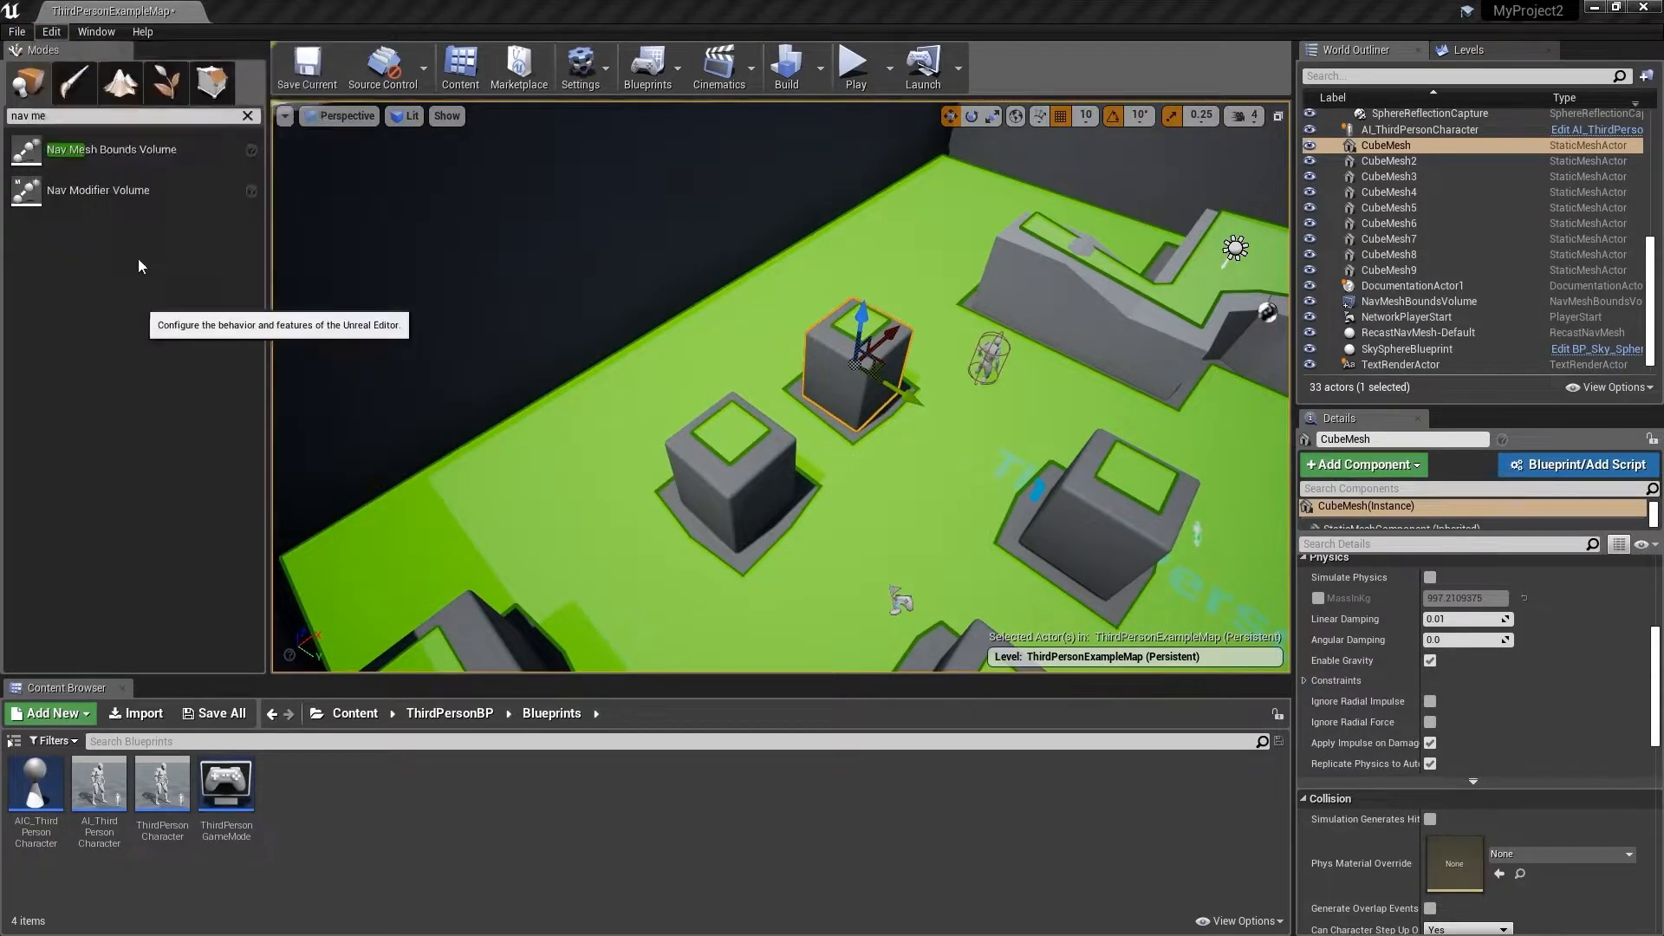
click(138, 258)
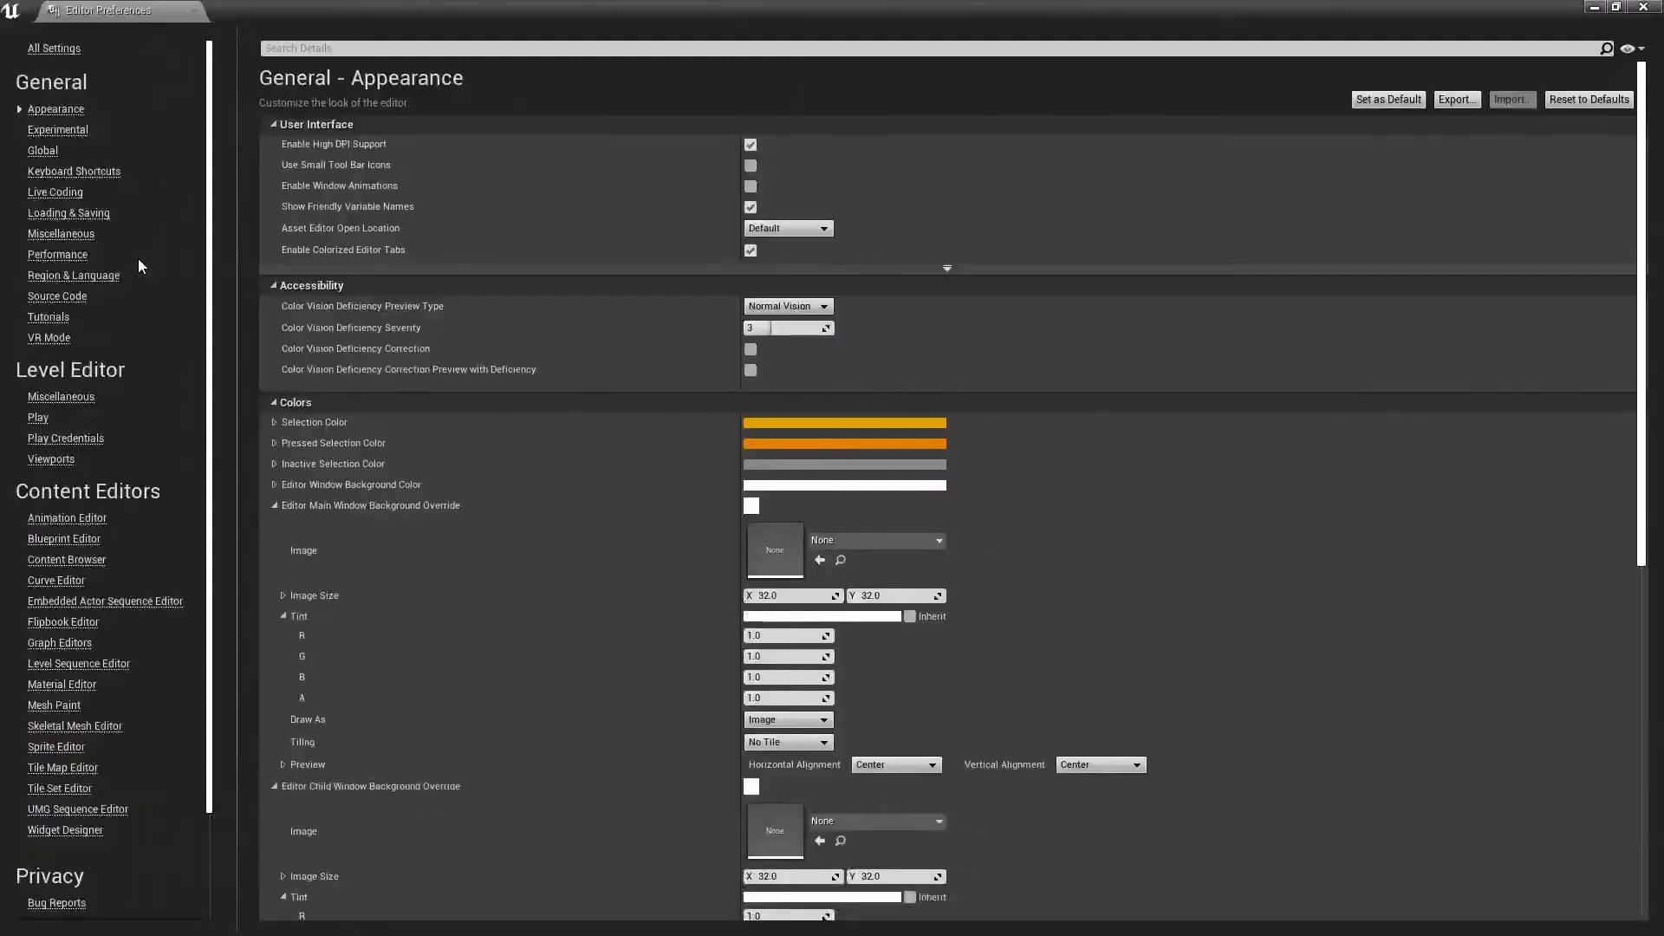
click(78, 404)
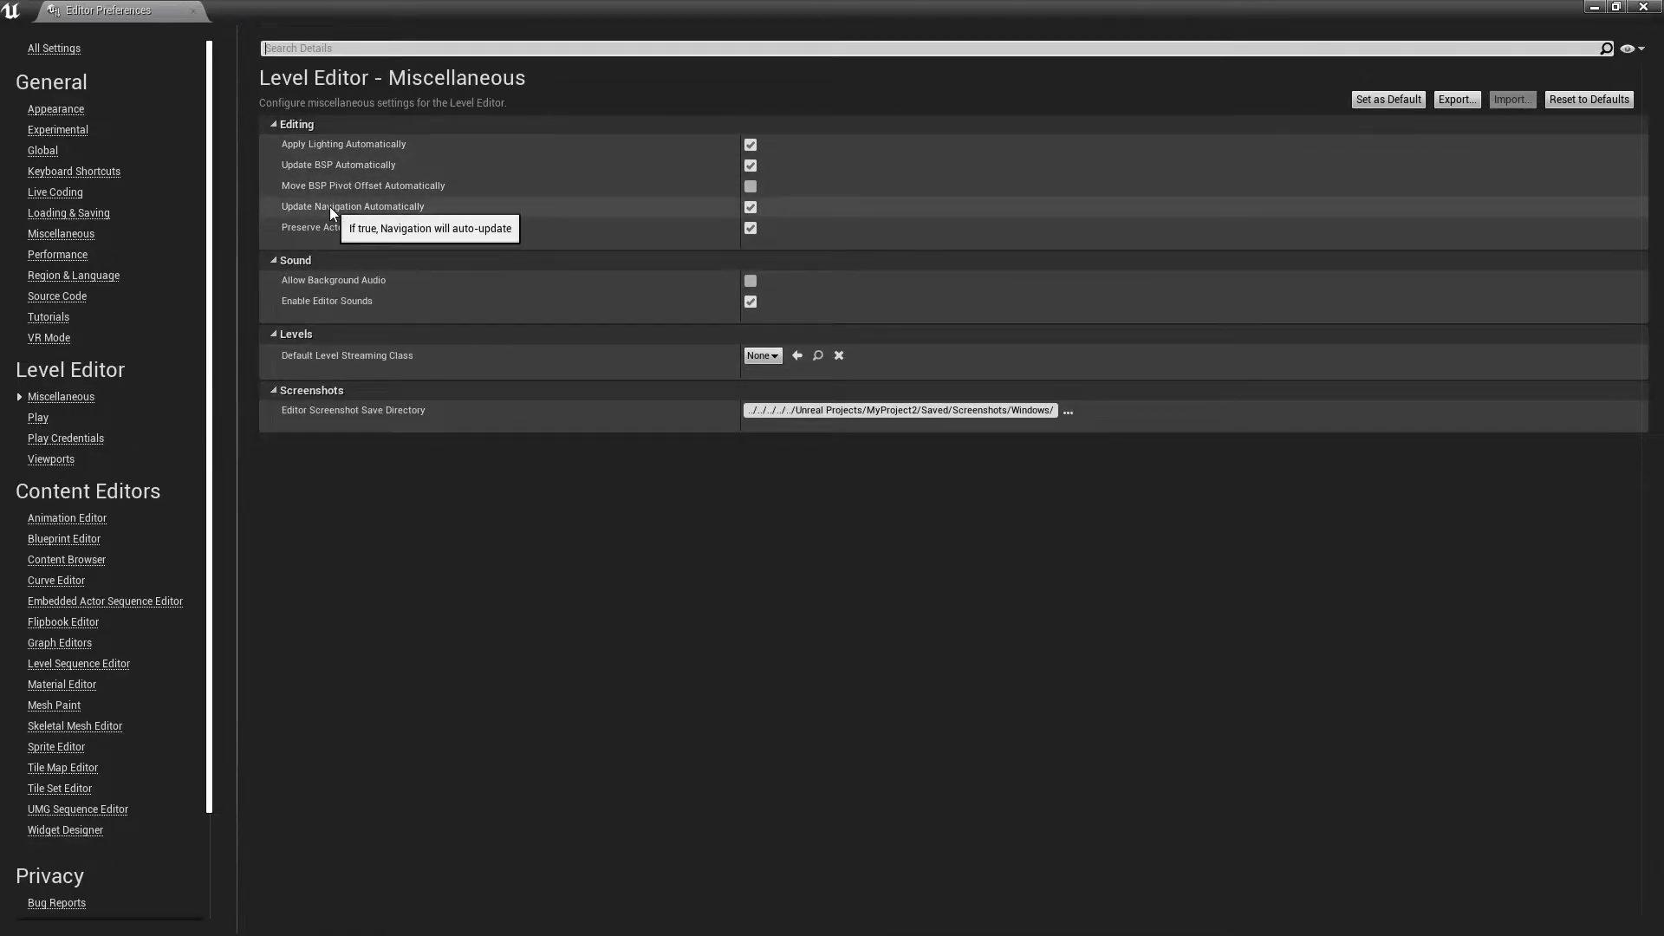
click(754, 209)
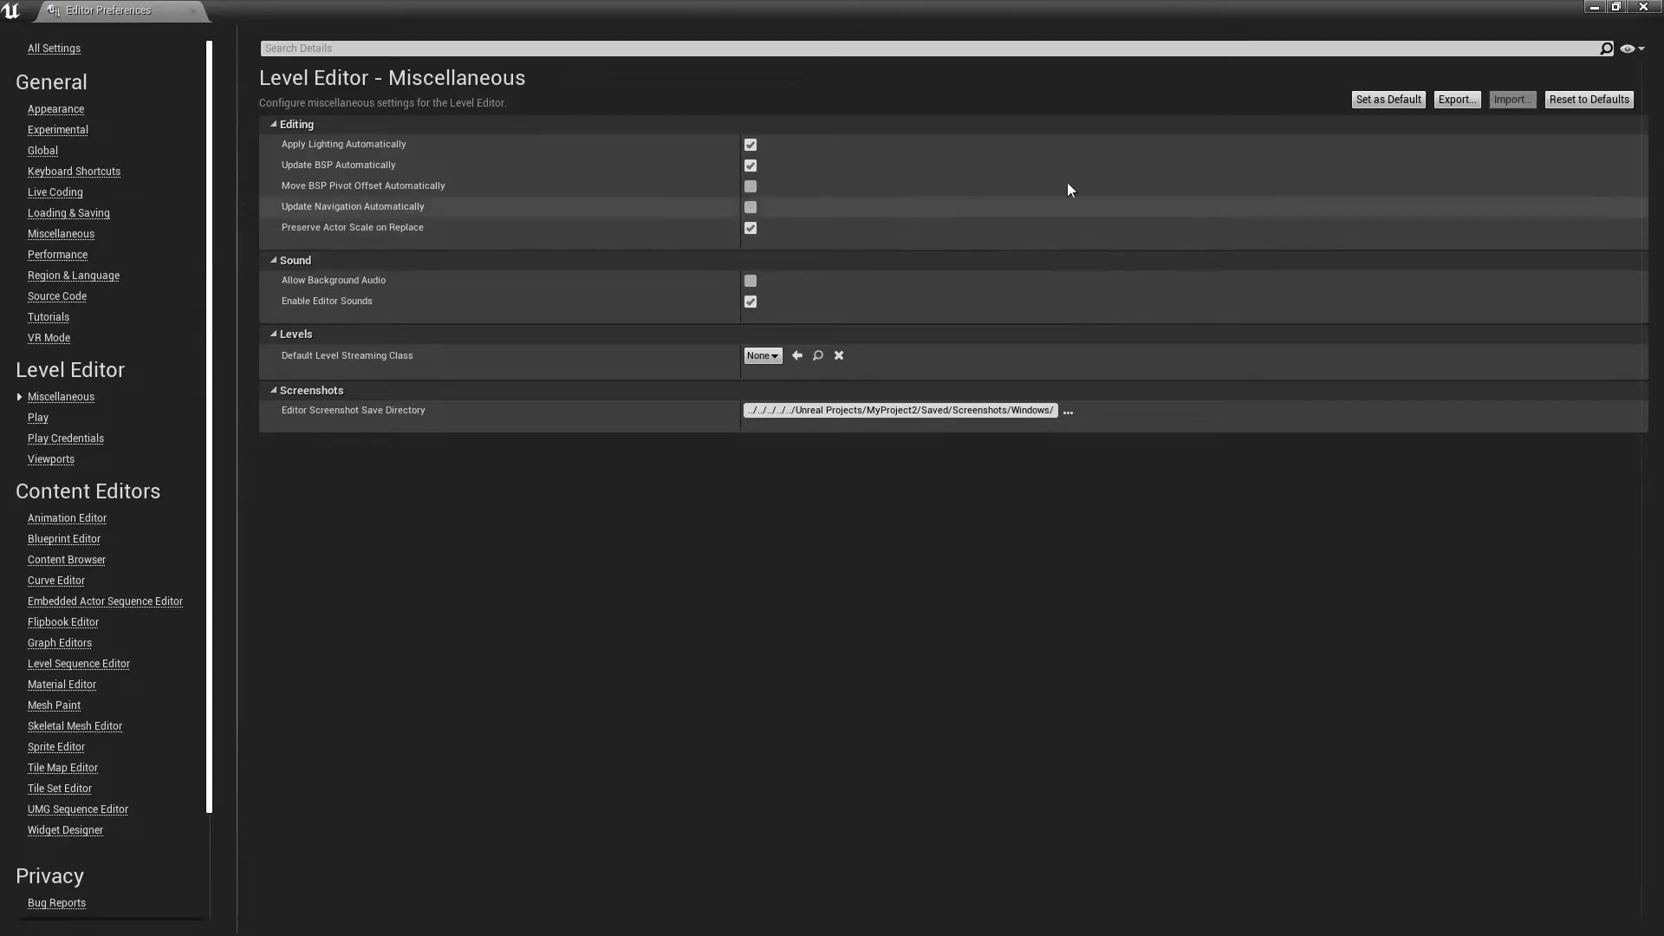
click(1643, 7)
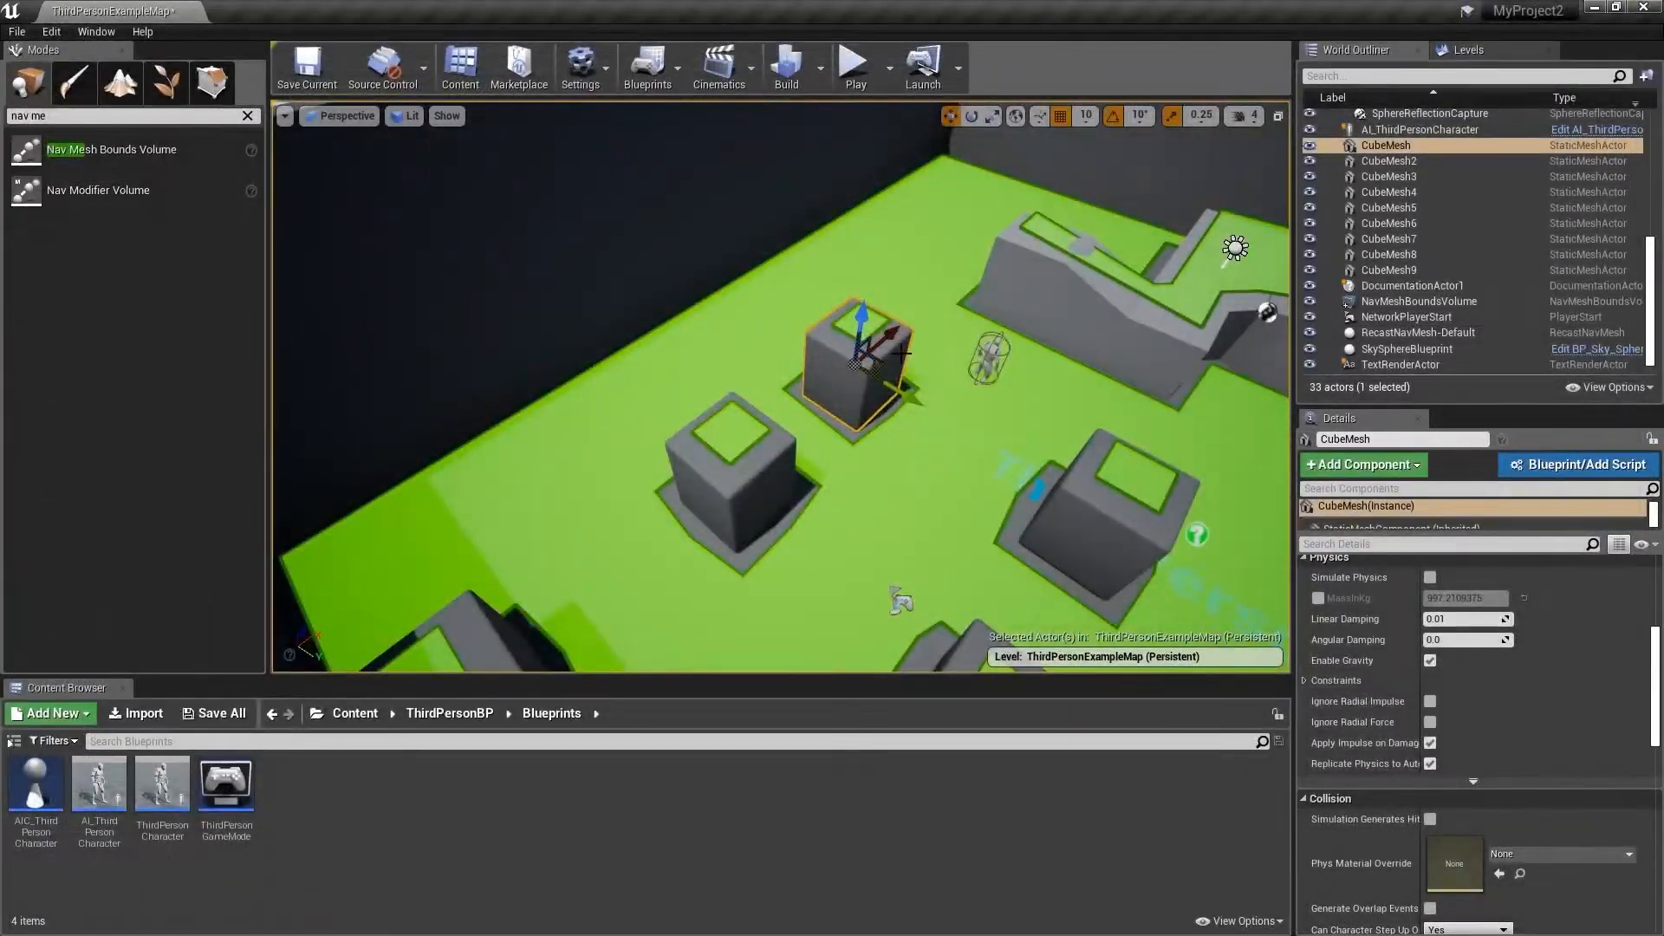
Step: Move the CubeMesh, CubeMesh2 and CubeMesh4 blocks a short distance across the floor from their current spots
right_drag(806, 326, 859, 328)
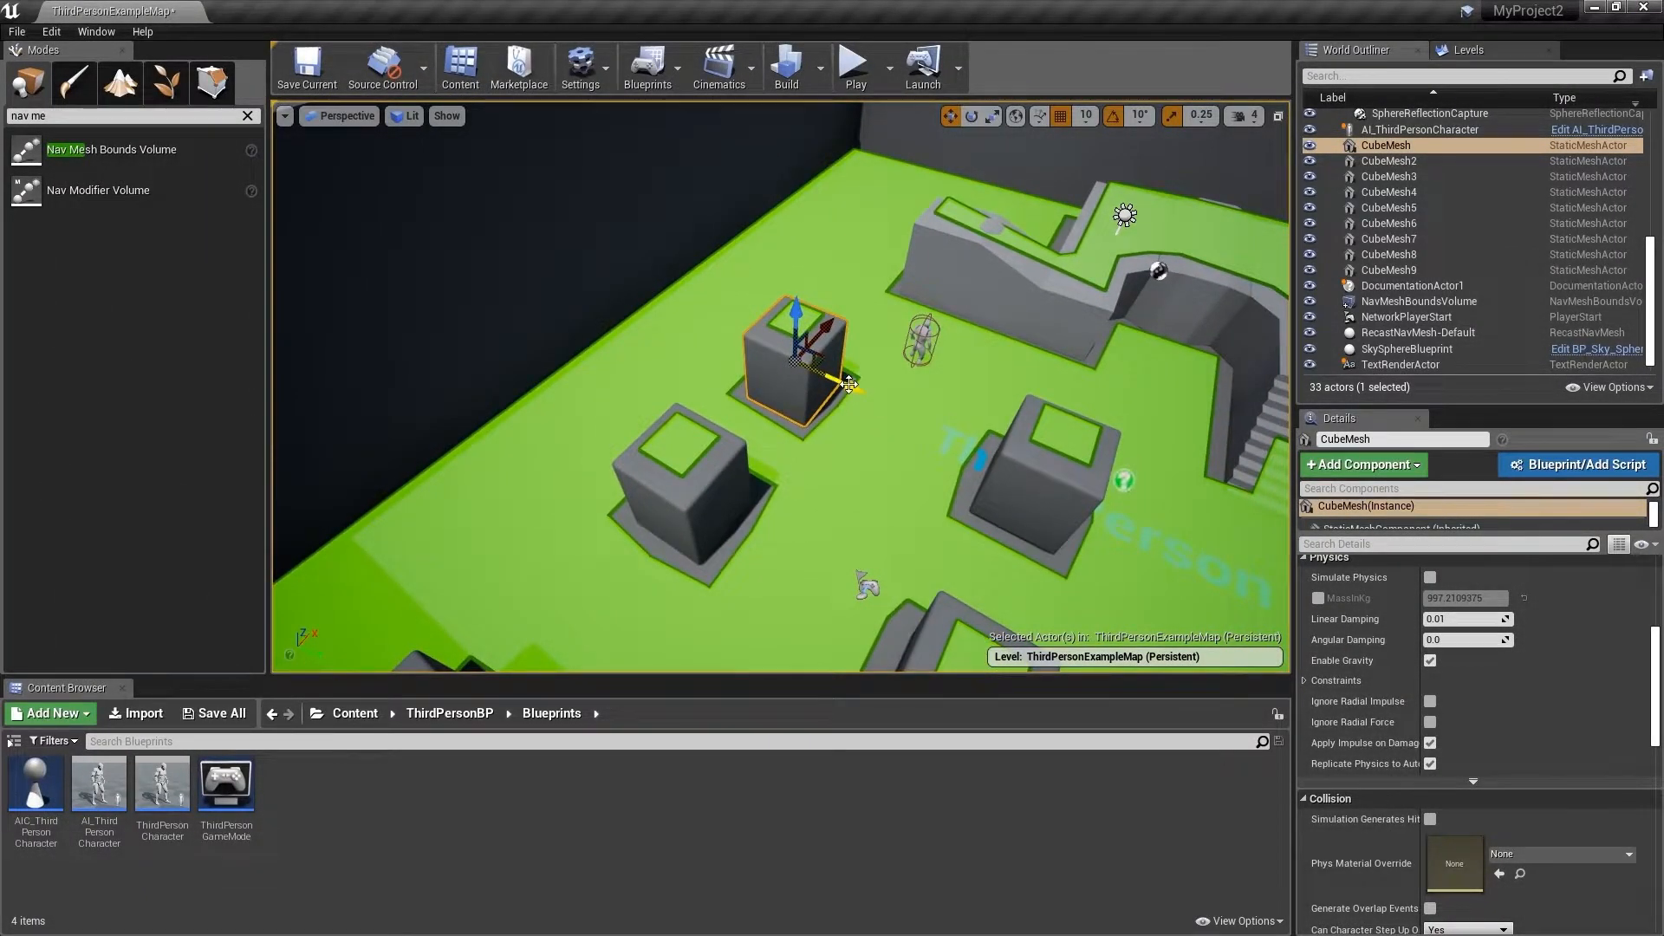
drag(849, 384, 783, 362)
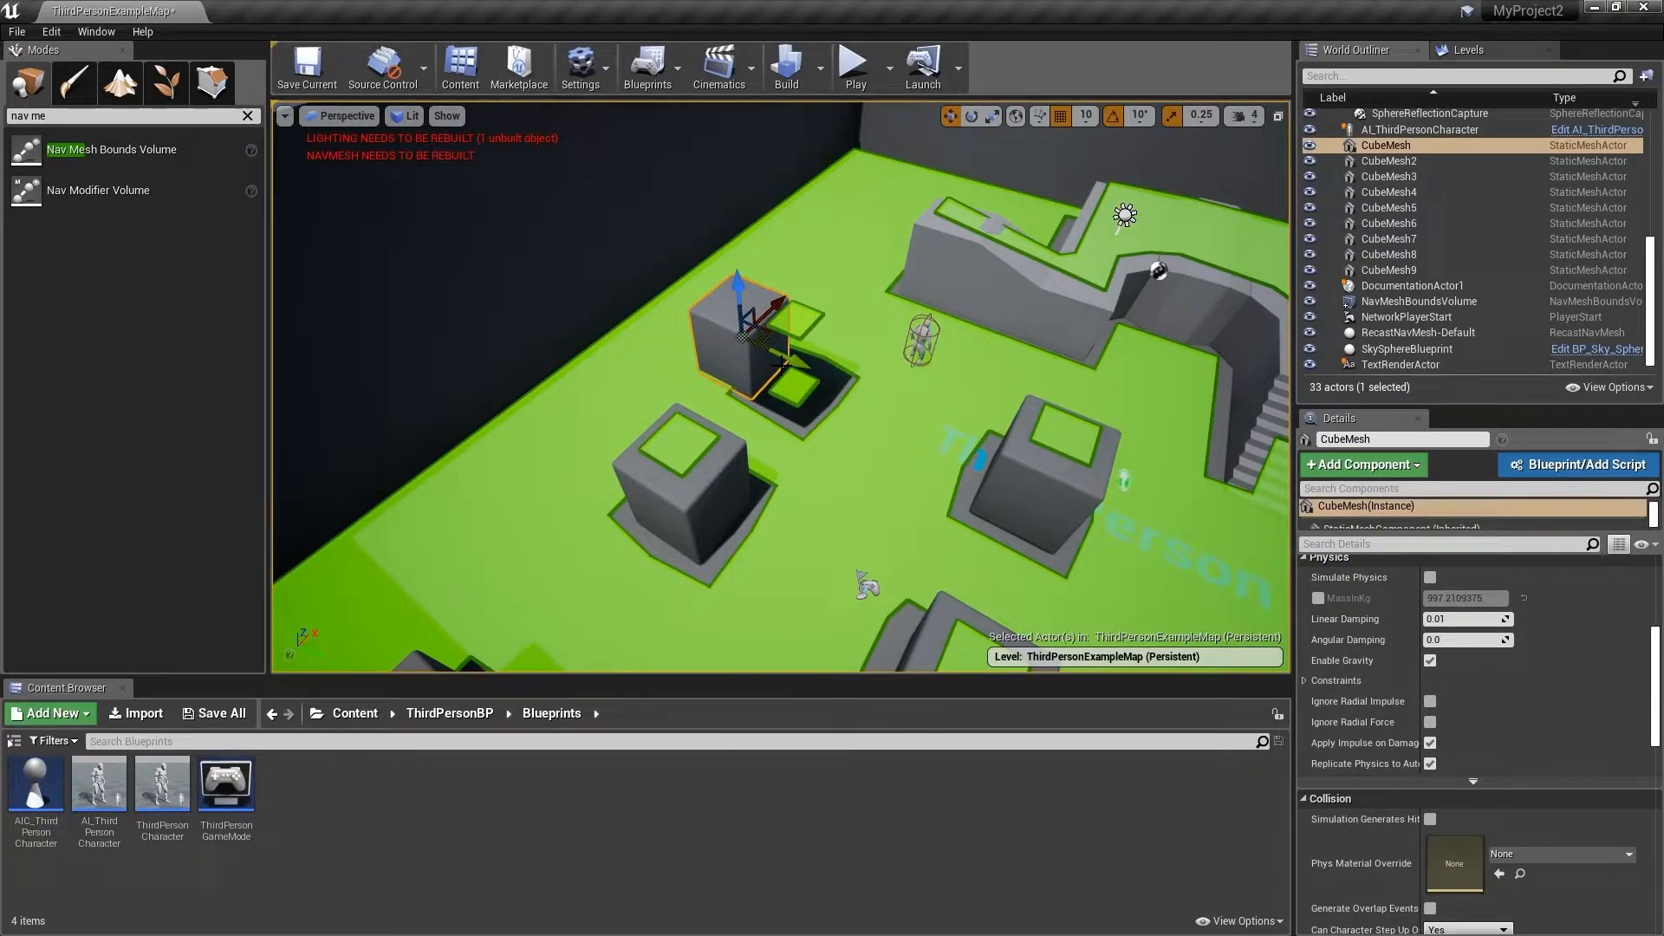
click(718, 473)
drag(716, 440, 748, 405)
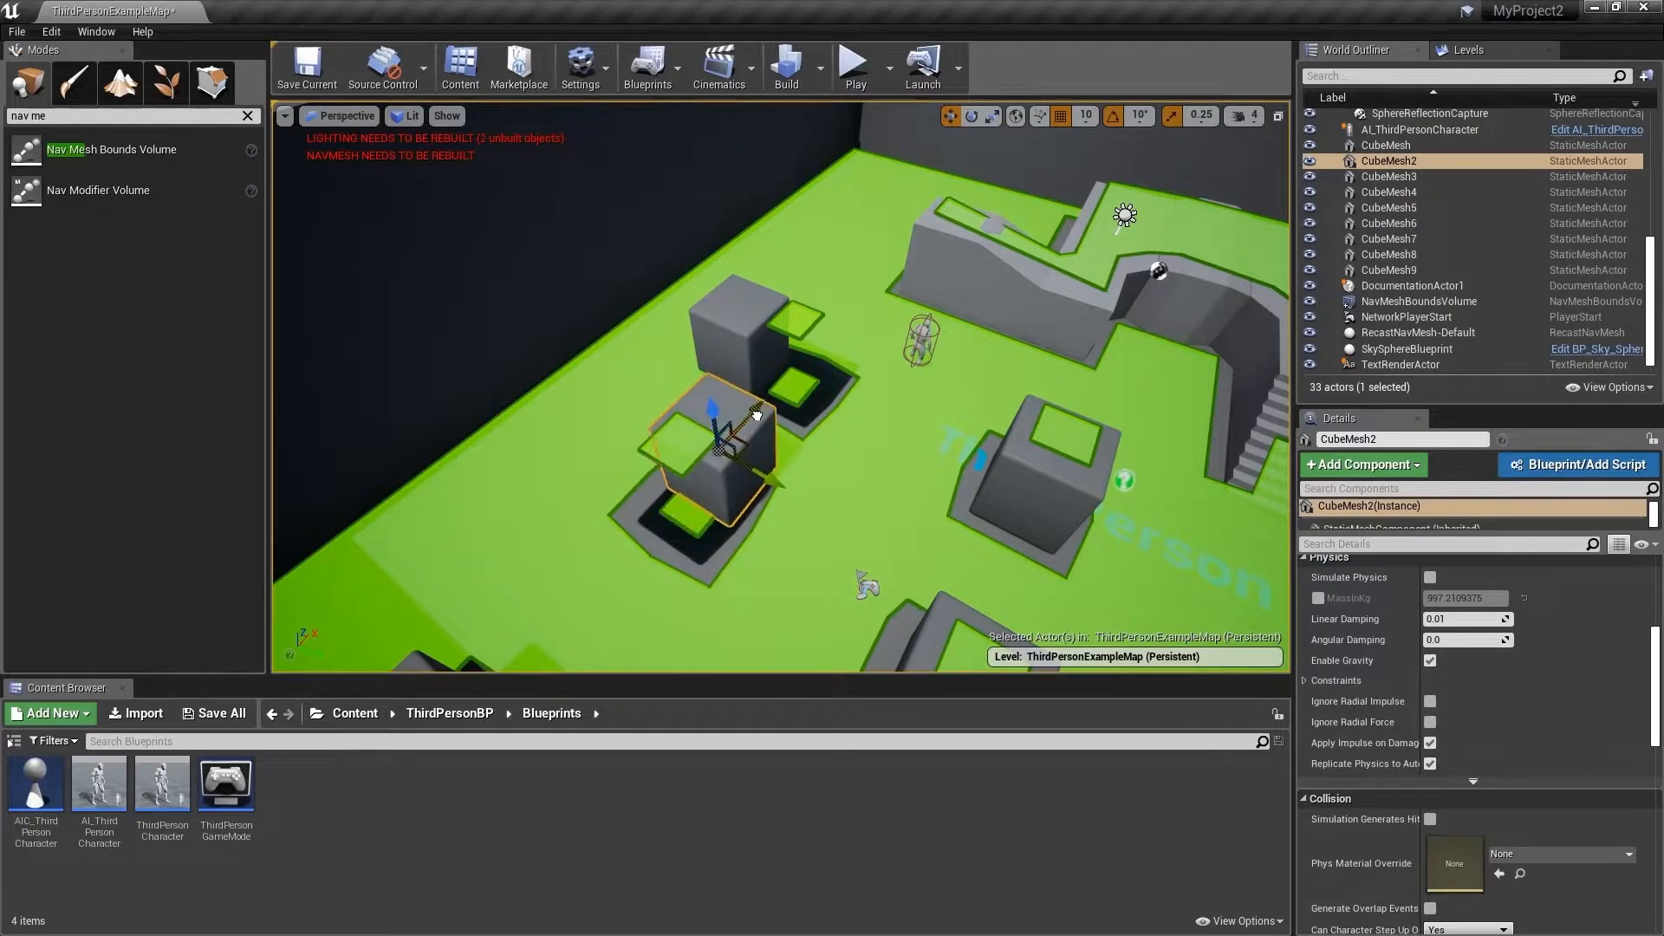
click(1041, 475)
drag(1102, 500, 1056, 470)
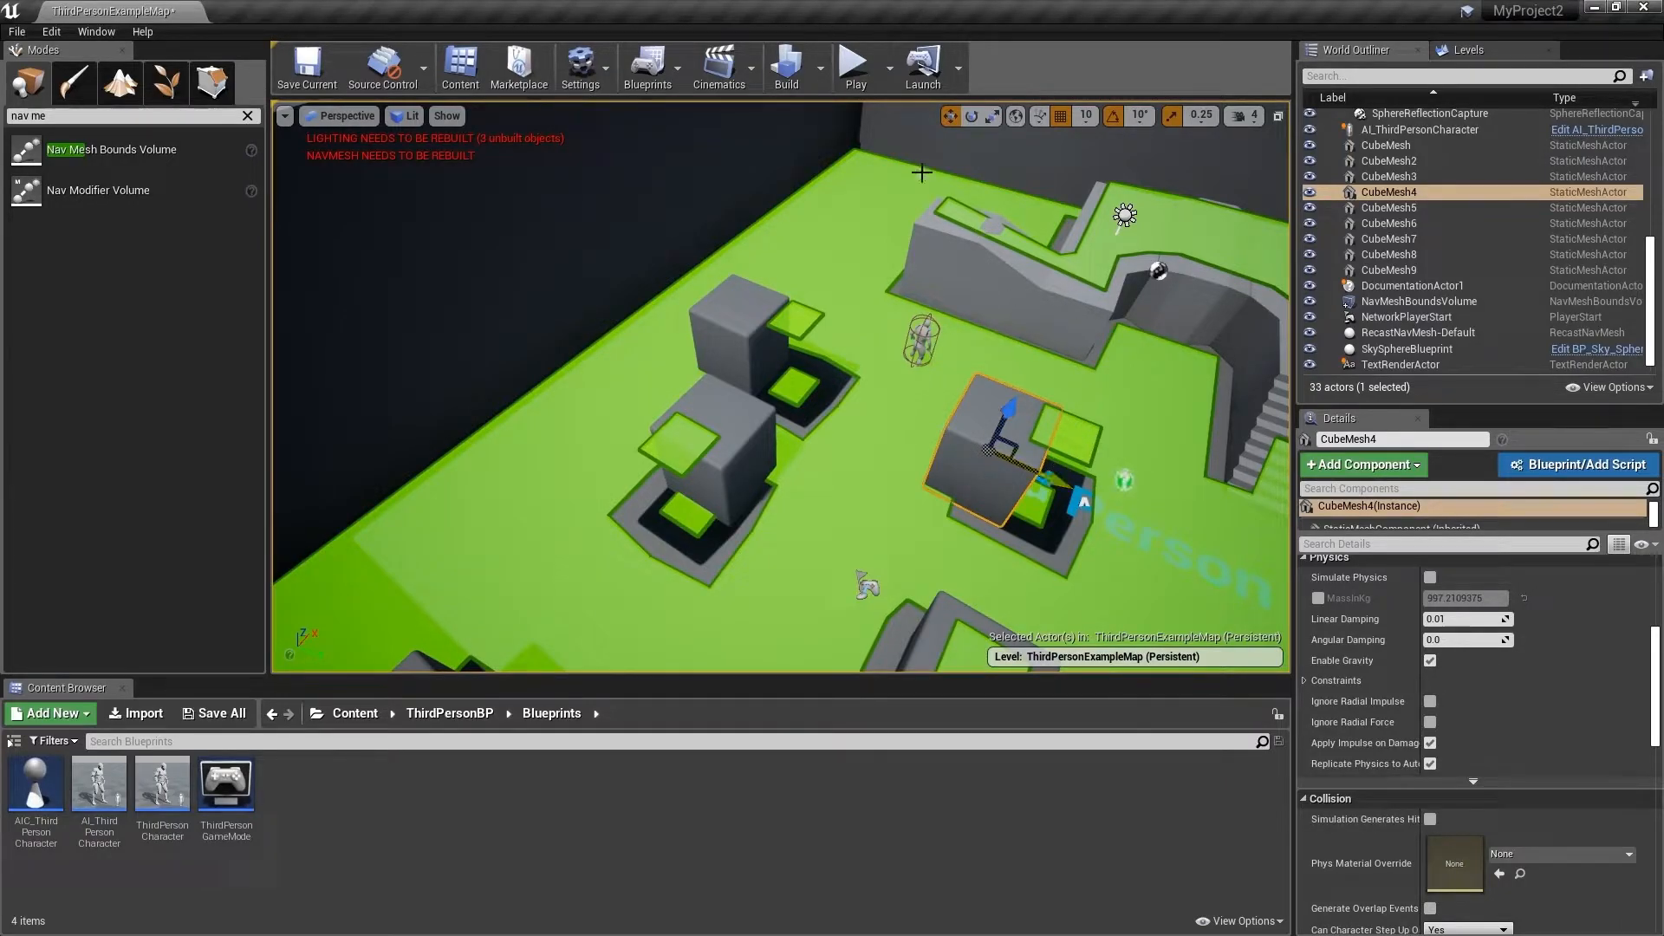
Step: Rebuild the navigation with Build Paths and dismiss the map check log
click(820, 78)
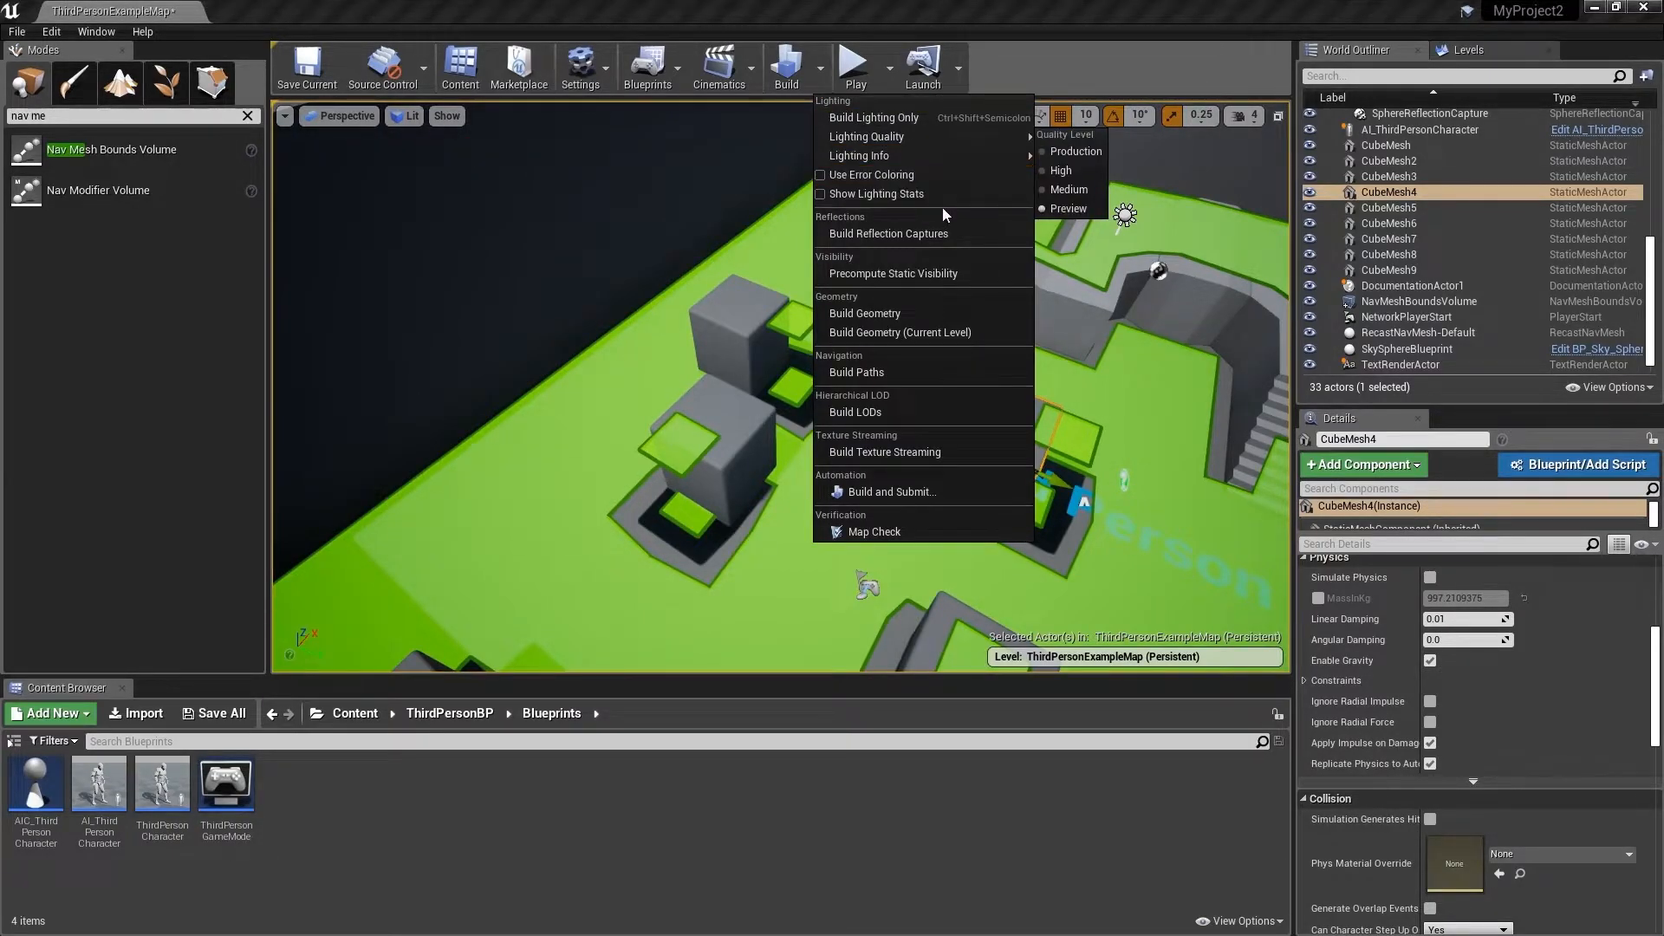
click(886, 372)
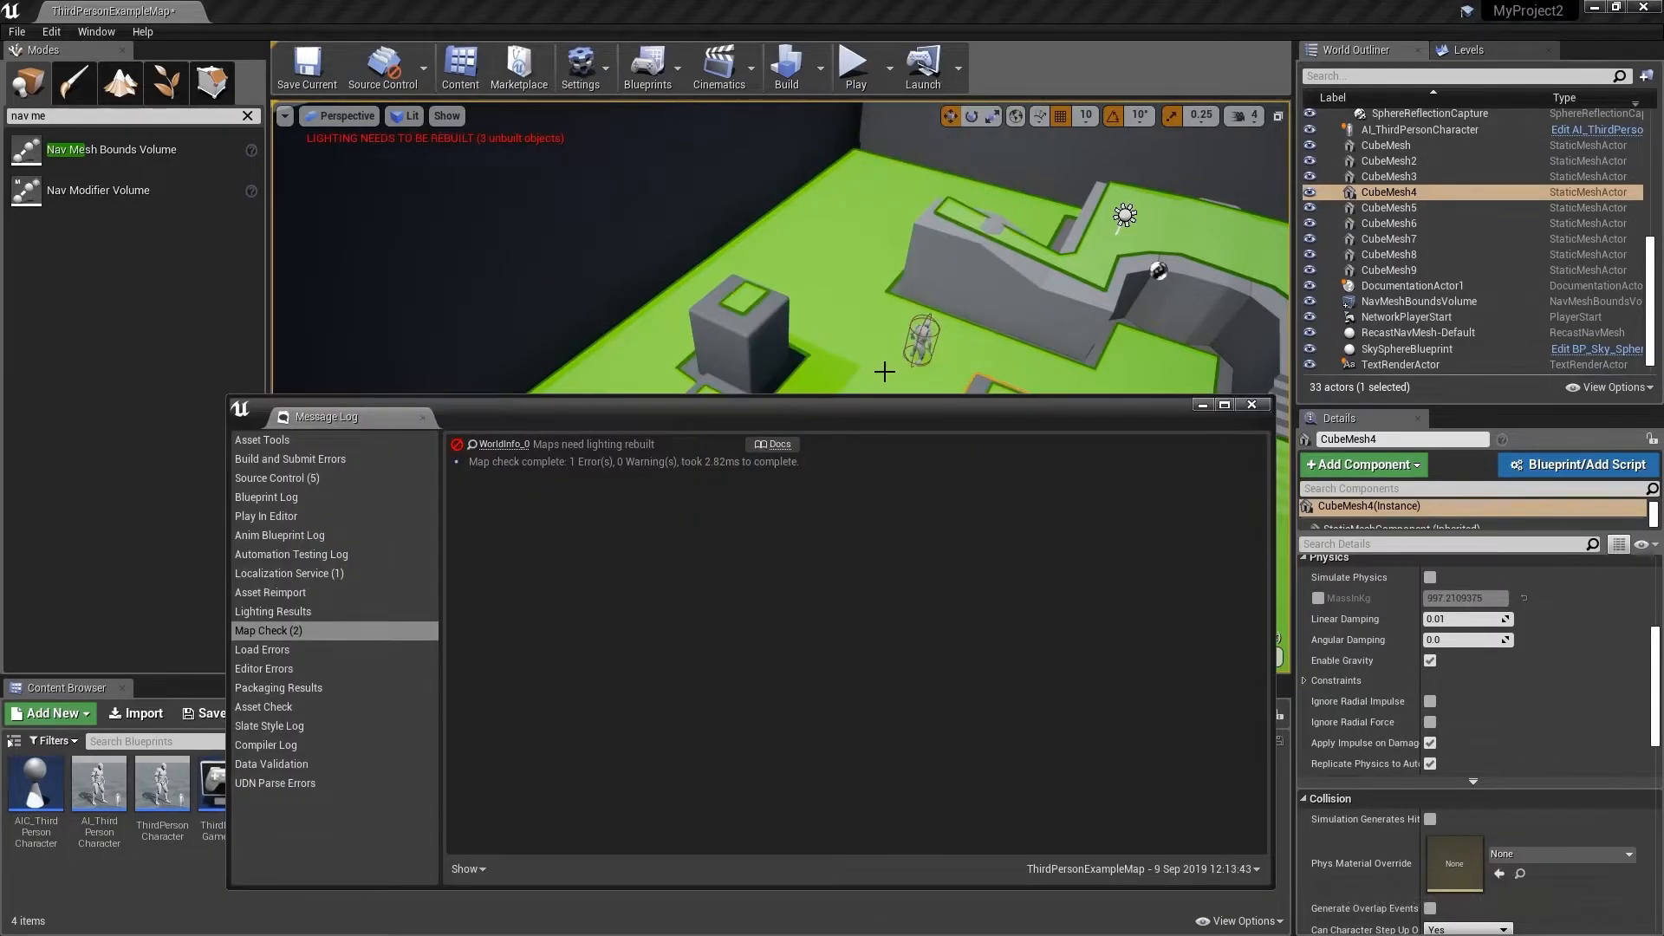
click(1248, 405)
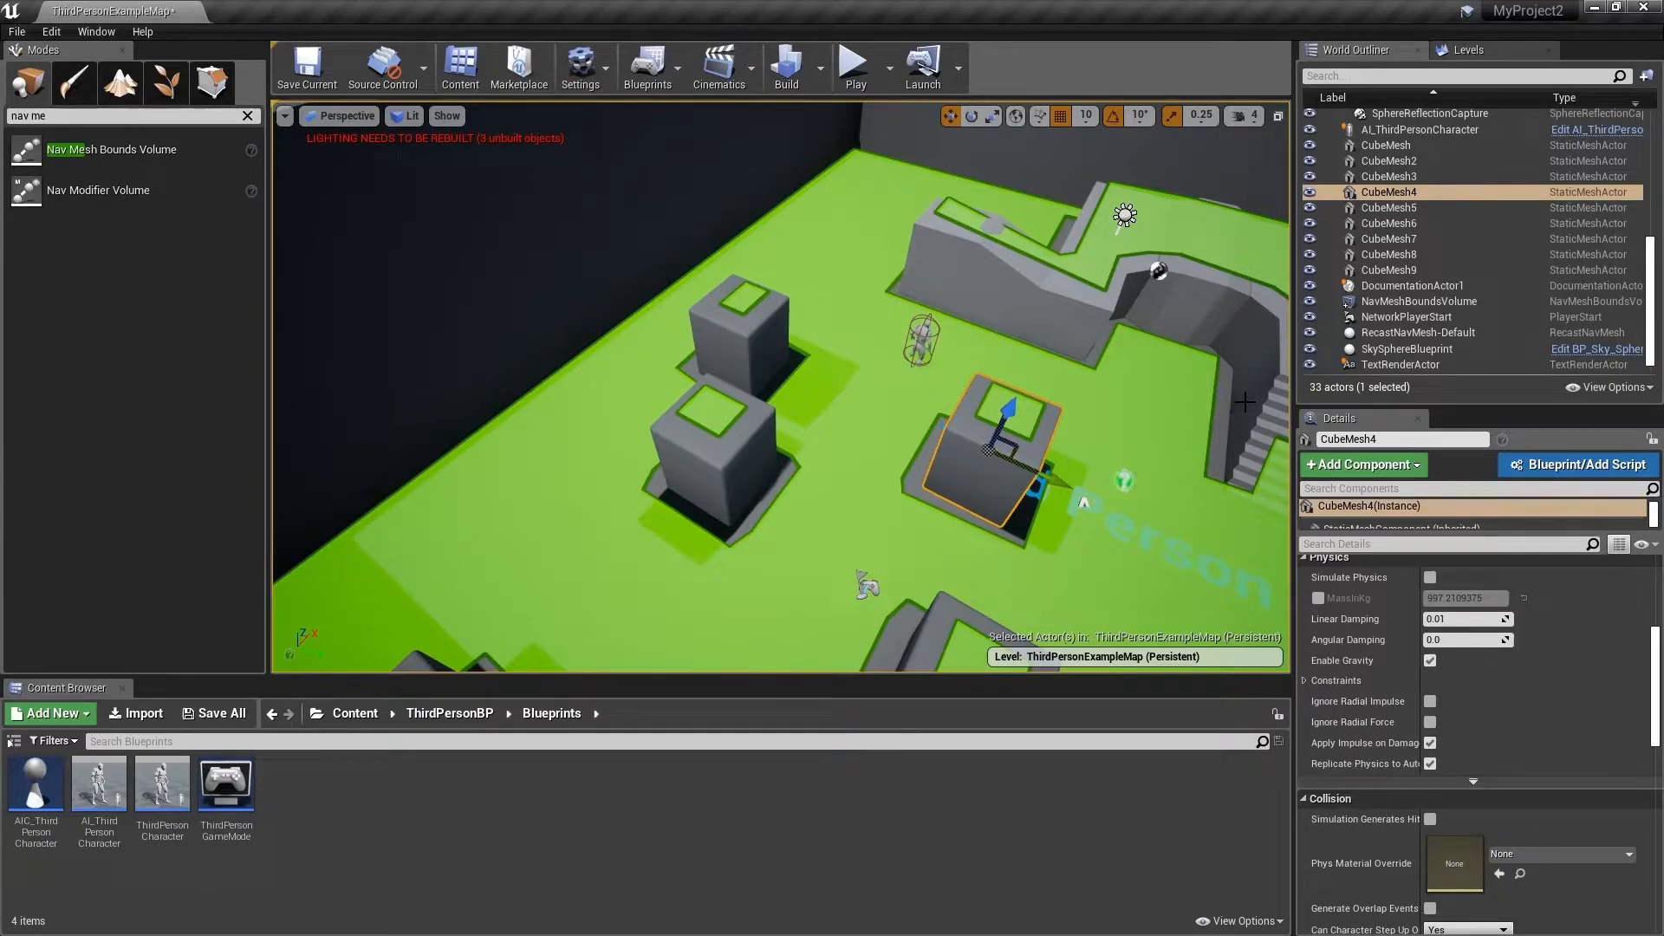
Step: Re-enable Update Navigation Automatically in the Level Editor's Miscellaneous preferences
click(53, 33)
click(171, 255)
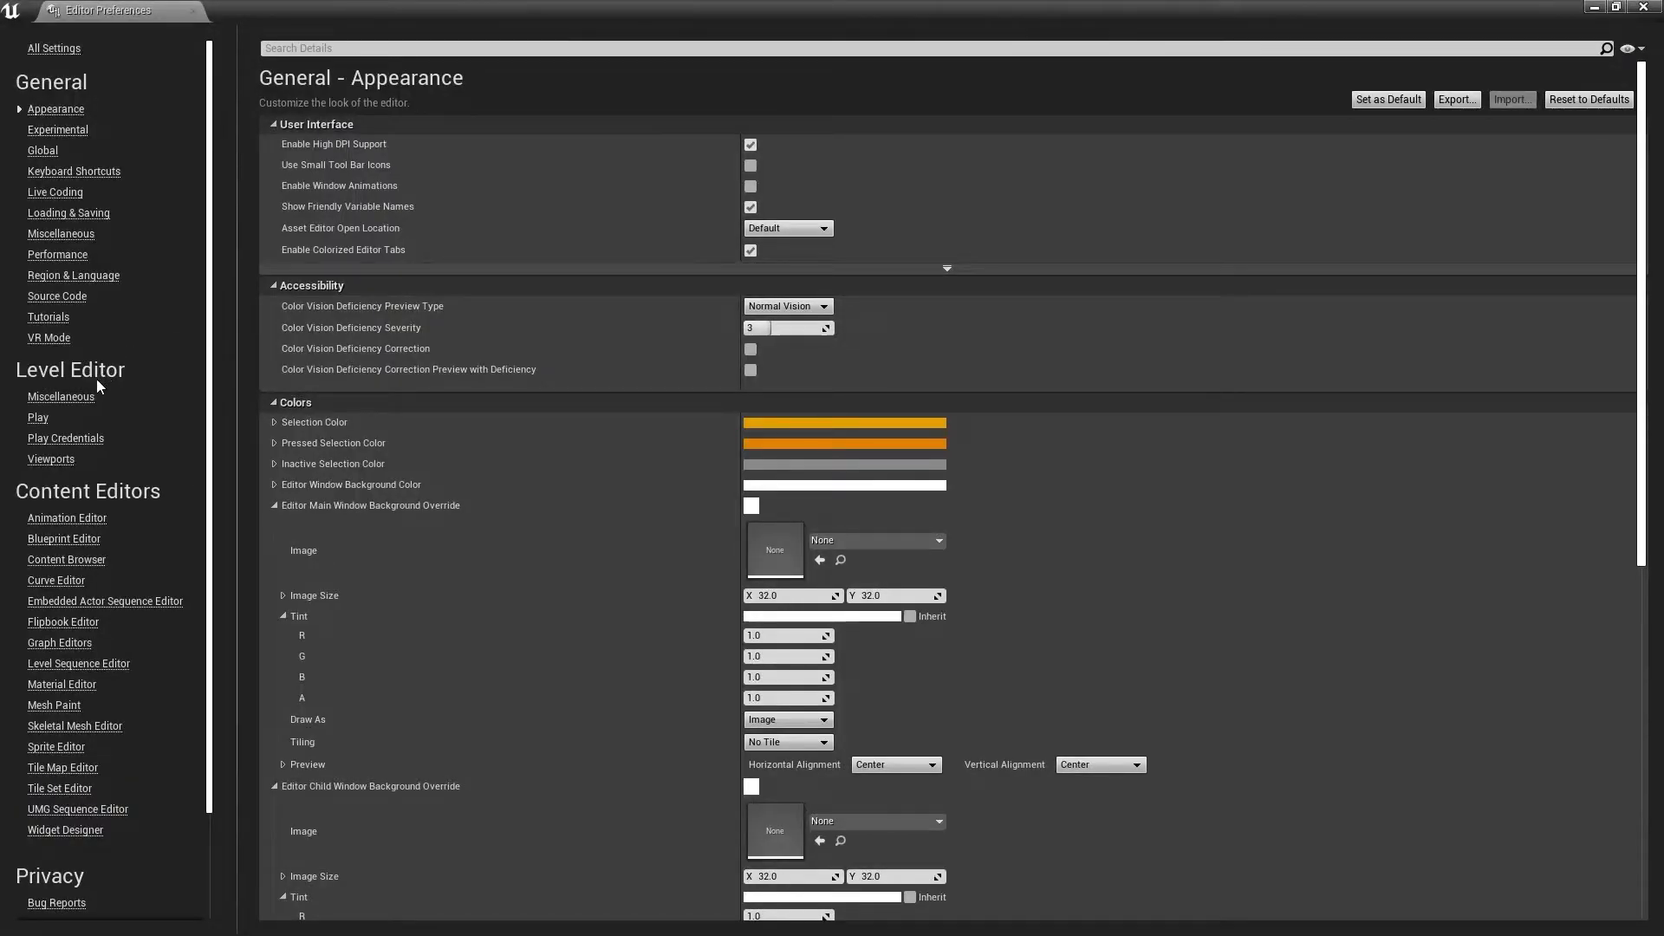
click(62, 399)
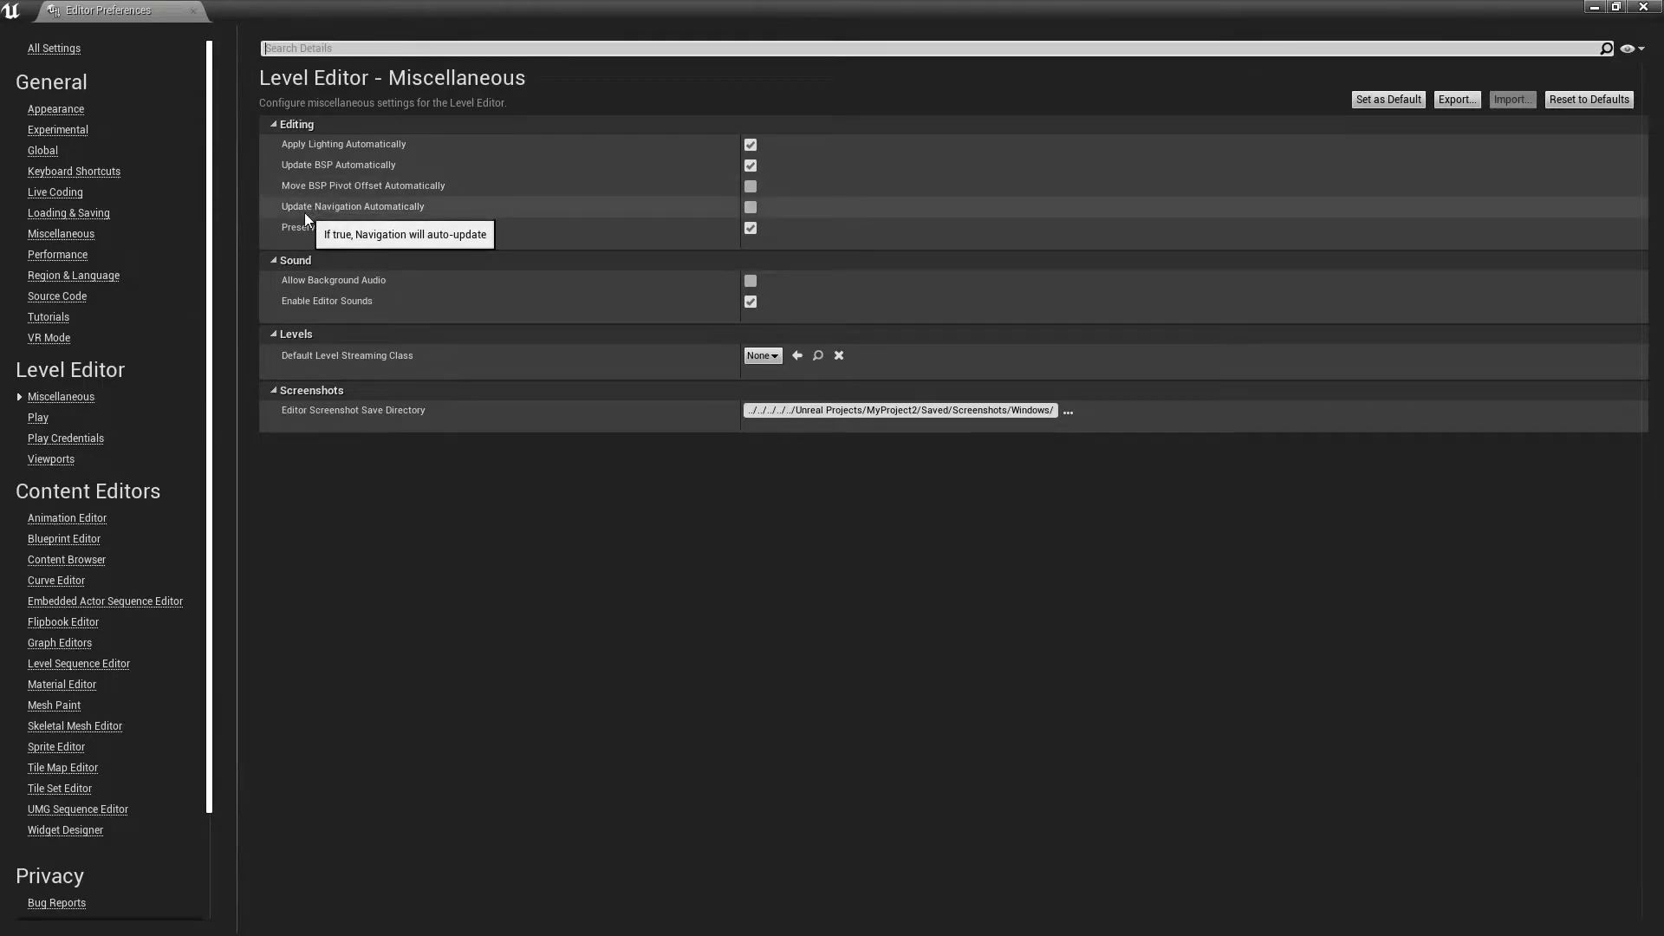
click(750, 210)
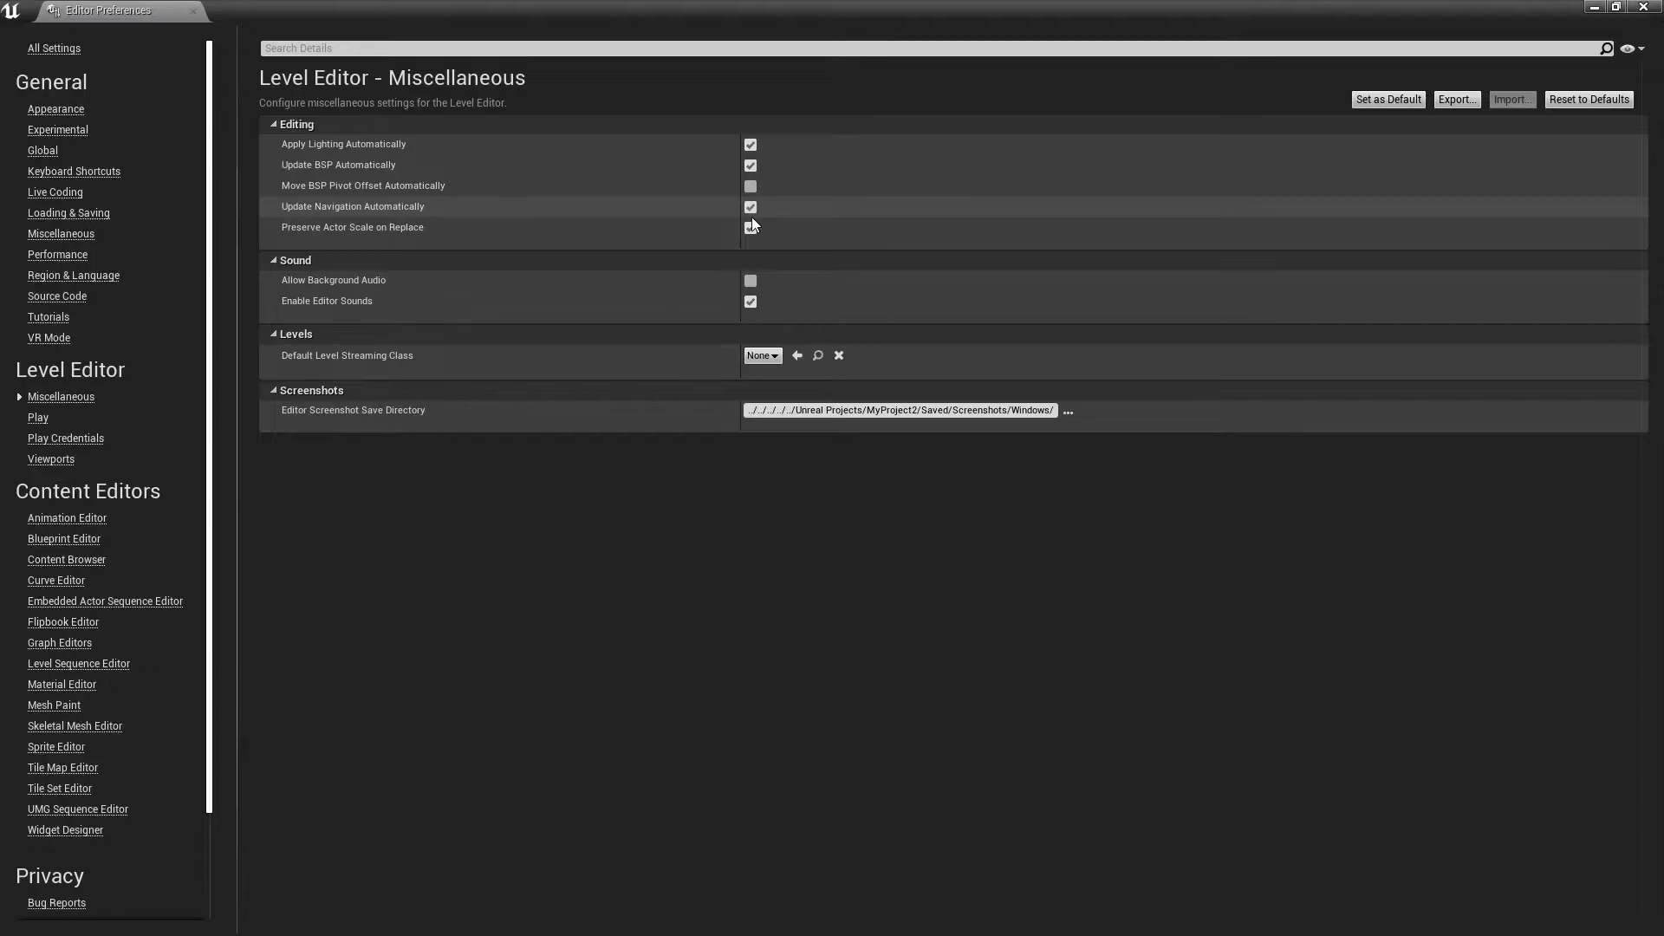
click(1644, 7)
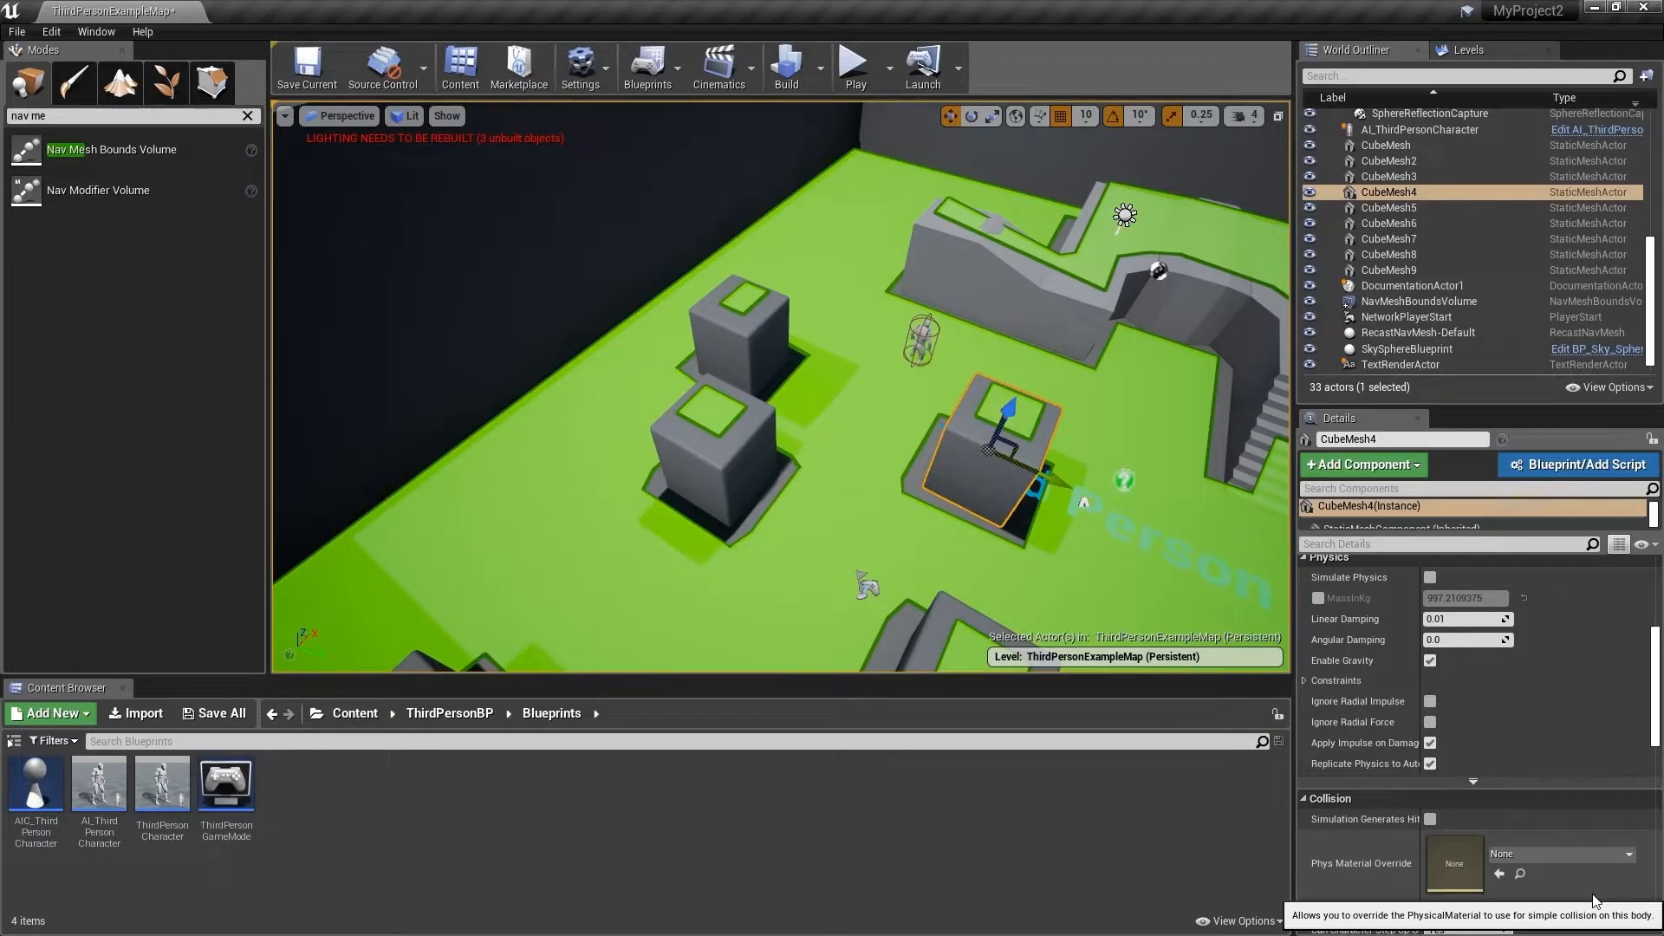
Step: Filter the level's actors by "rec" and select RecastNavMesh-Default to show its settings
click(1331, 75)
text(rec)
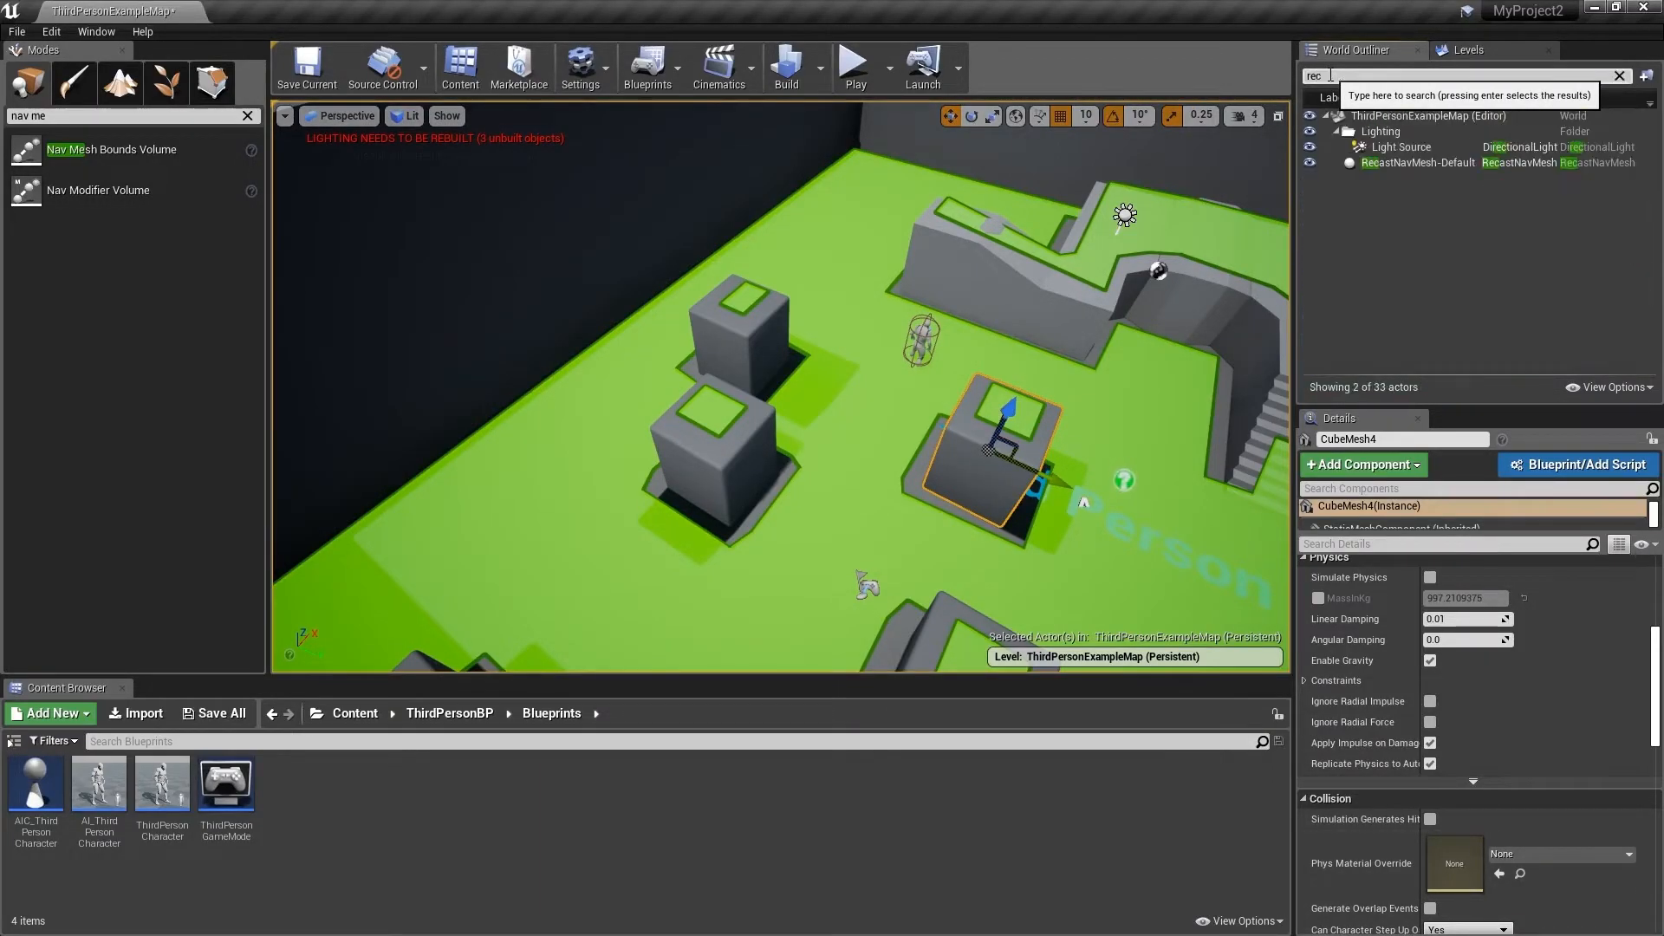
click(1406, 162)
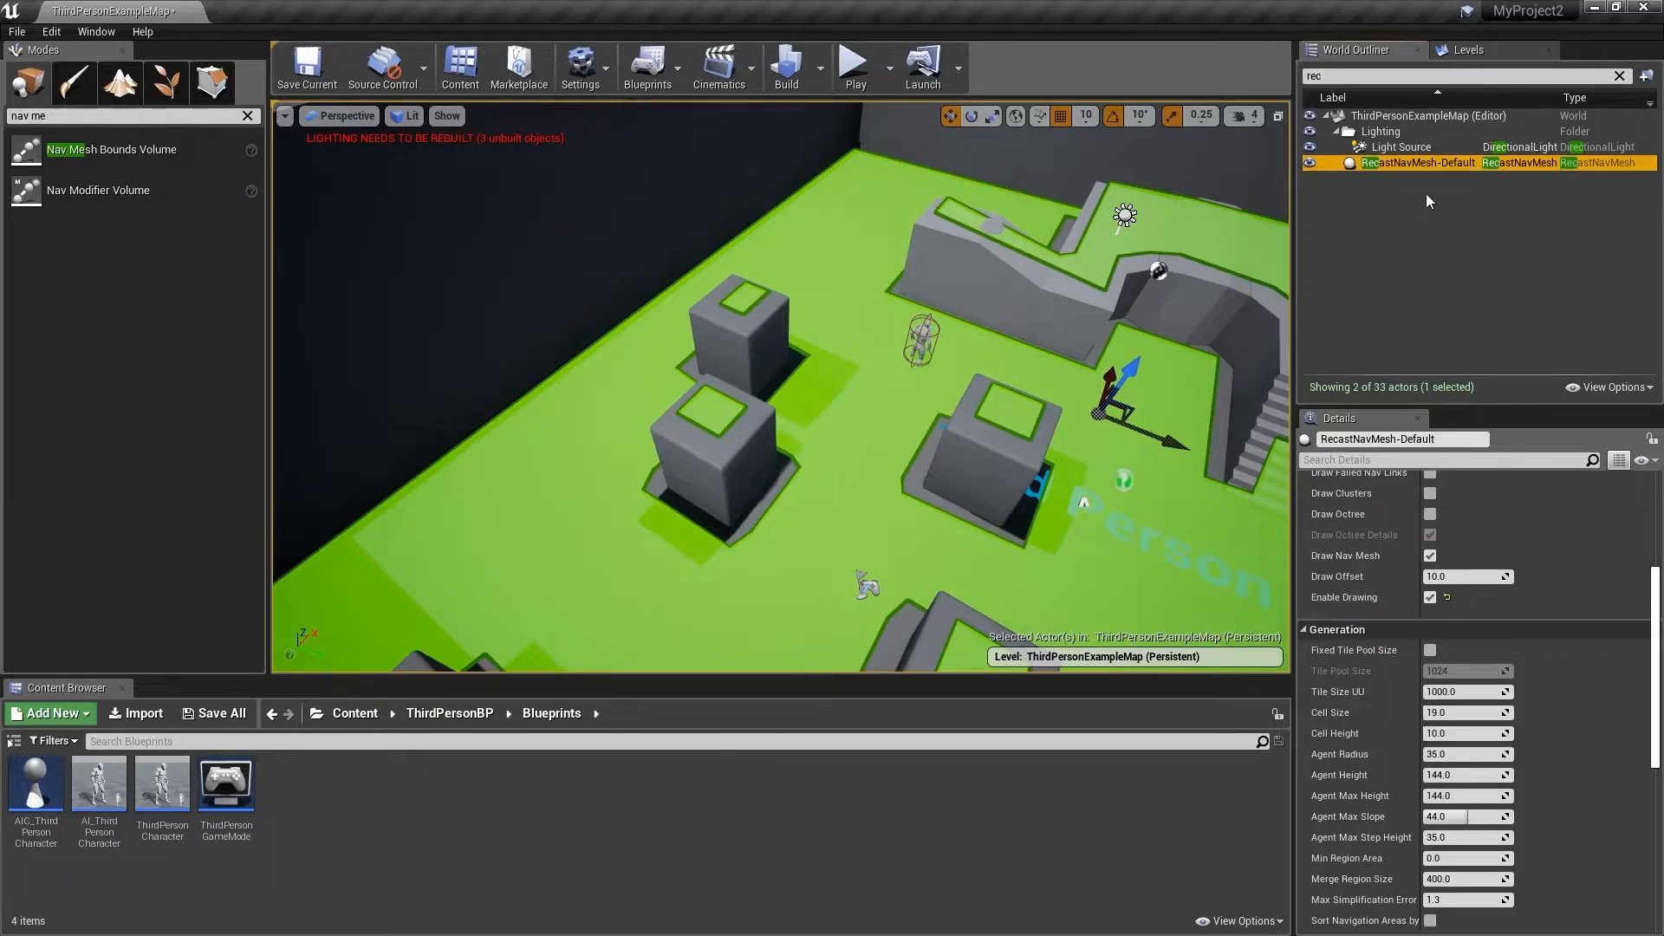
Step: Raise the nav mesh's Draw Offset in stages to about 140 and about 575, and set it back to 10
mouse_move(1345, 584)
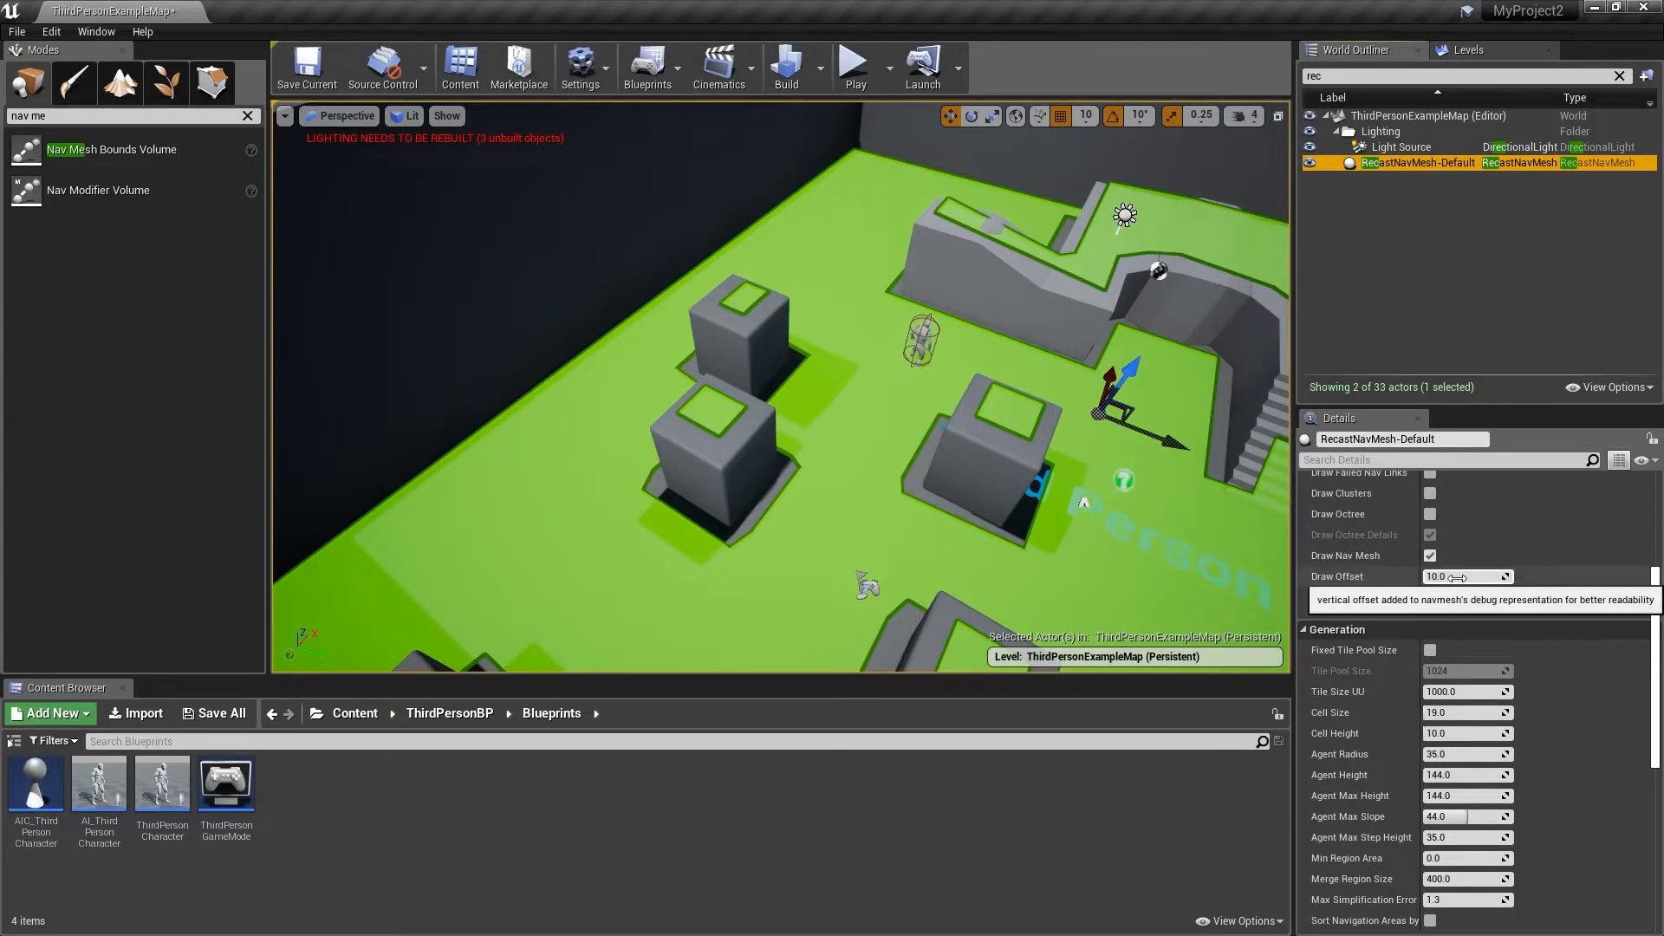
drag(1456, 578, 1456, 577)
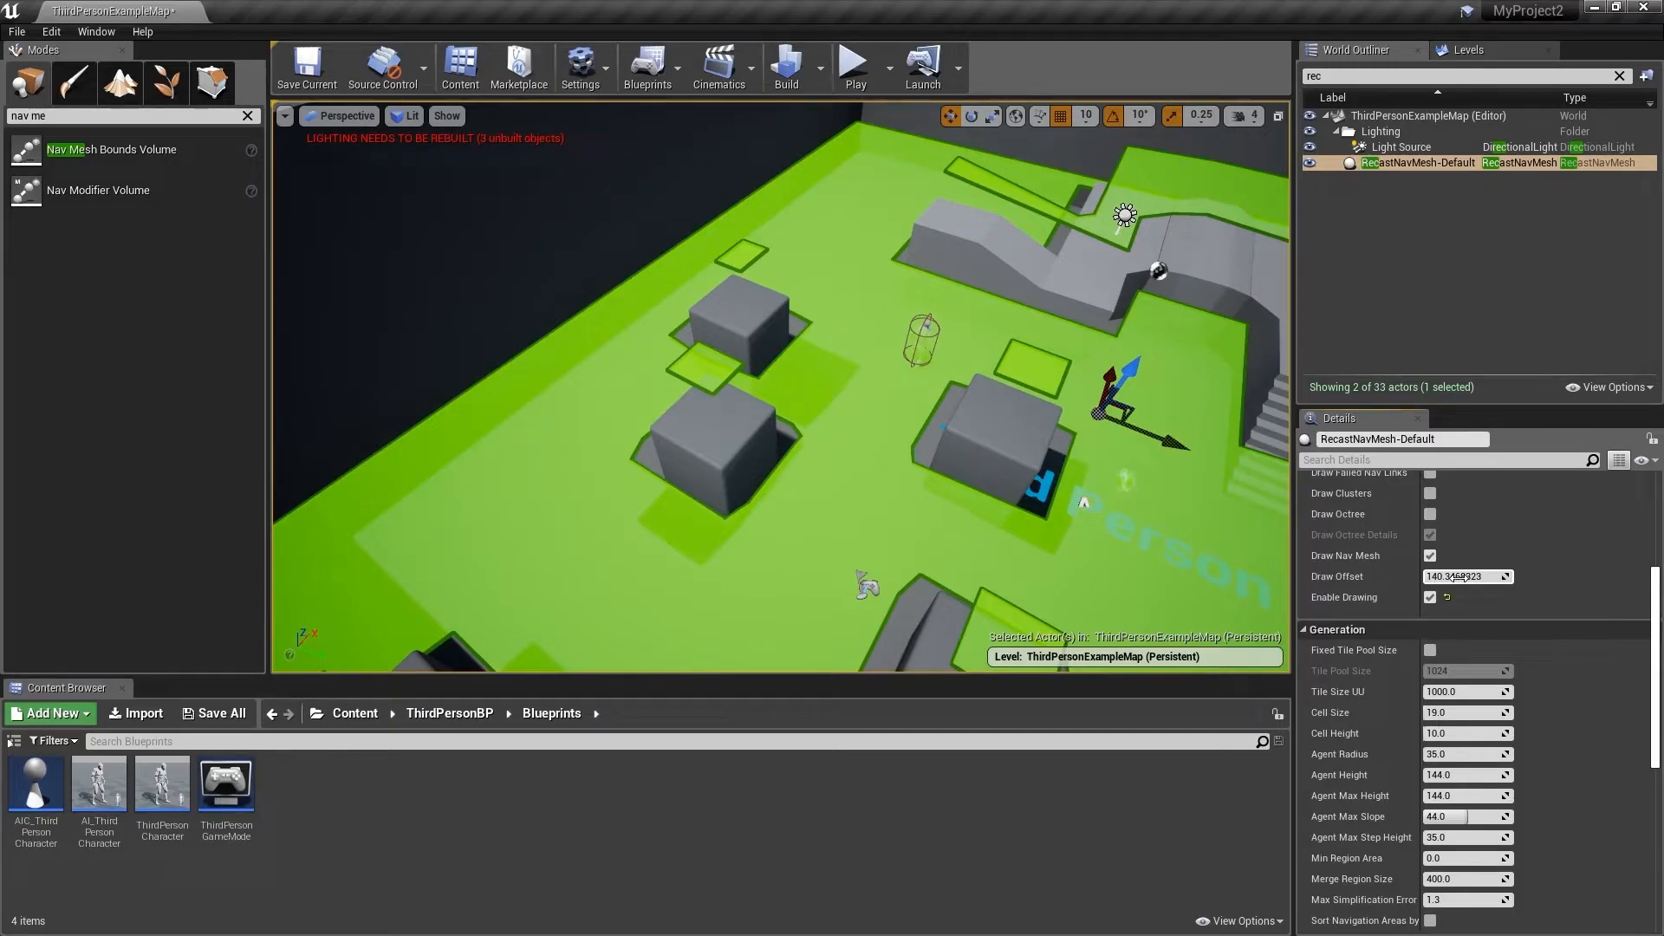
drag(1462, 576, 1463, 576)
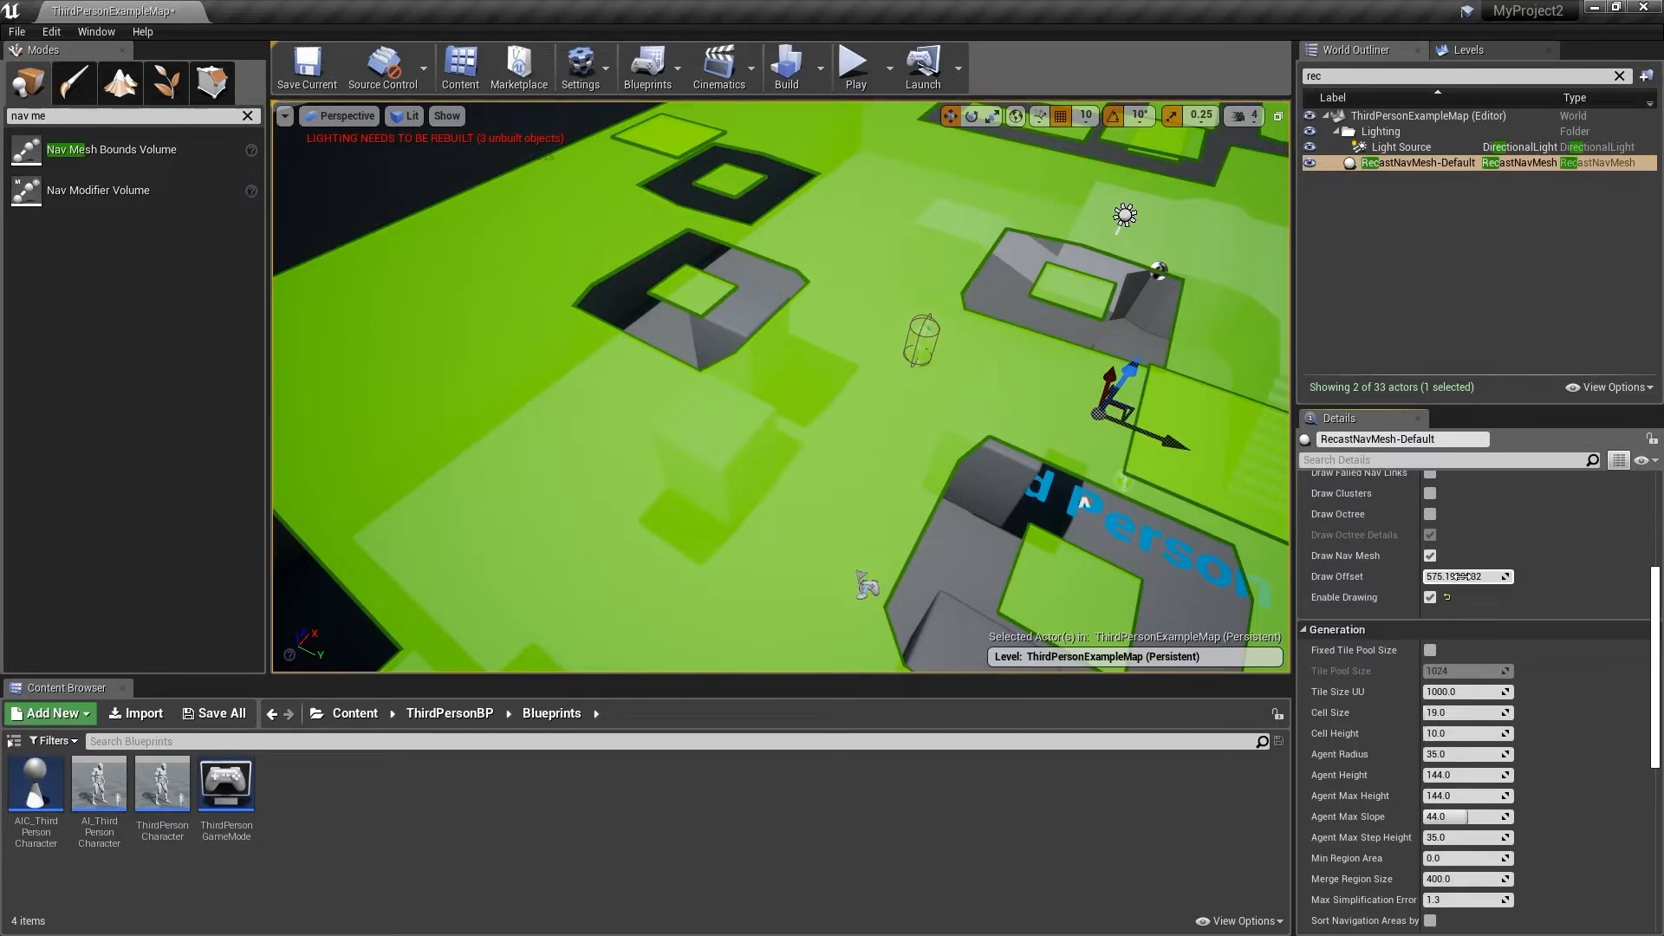
click(1463, 576)
text(10)
key(Return)
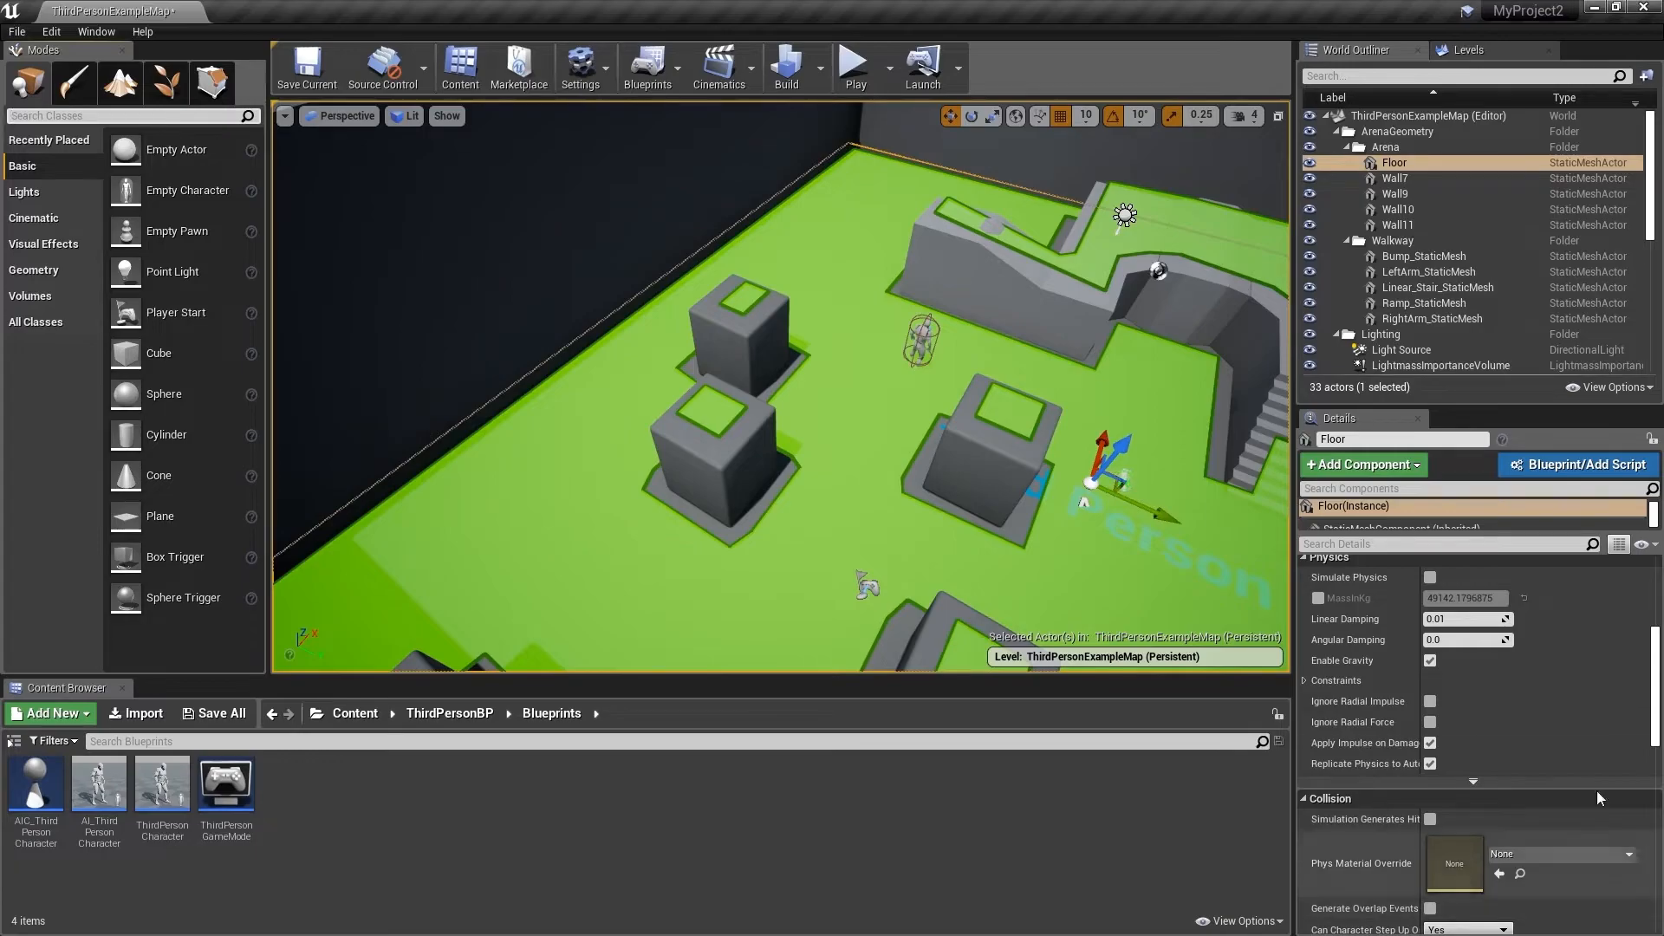
Step: Find the Nav Modifier Volume and place one on the open floor between the cube blocks
click(63, 115)
text(nav mo)
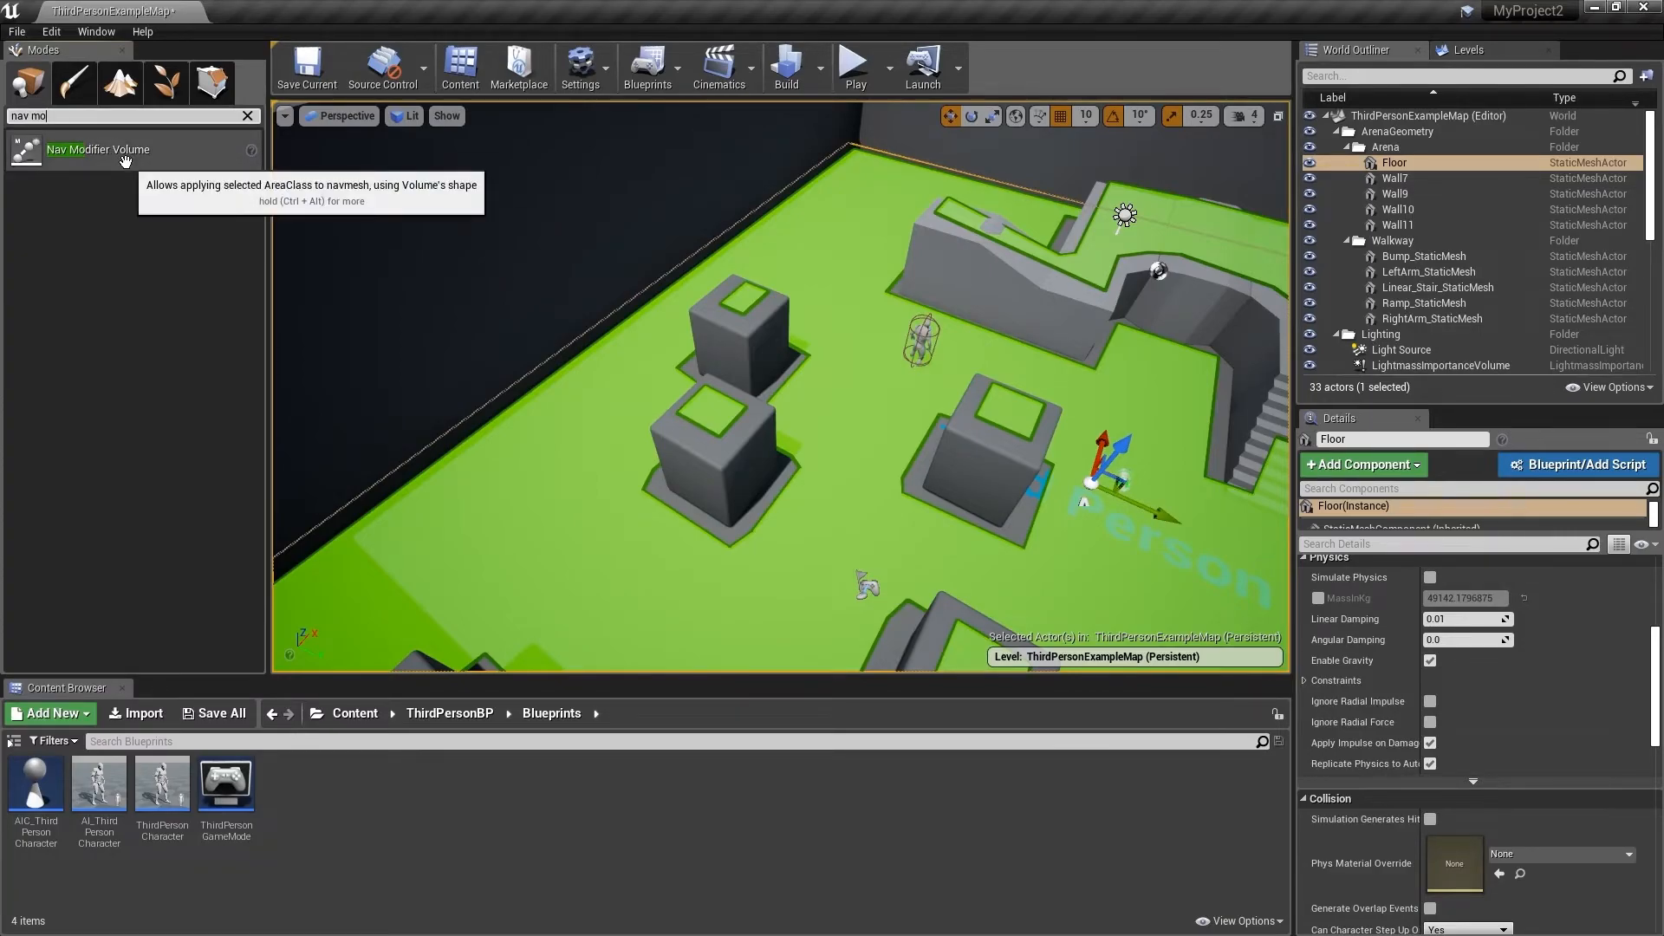
drag(126, 162, 839, 515)
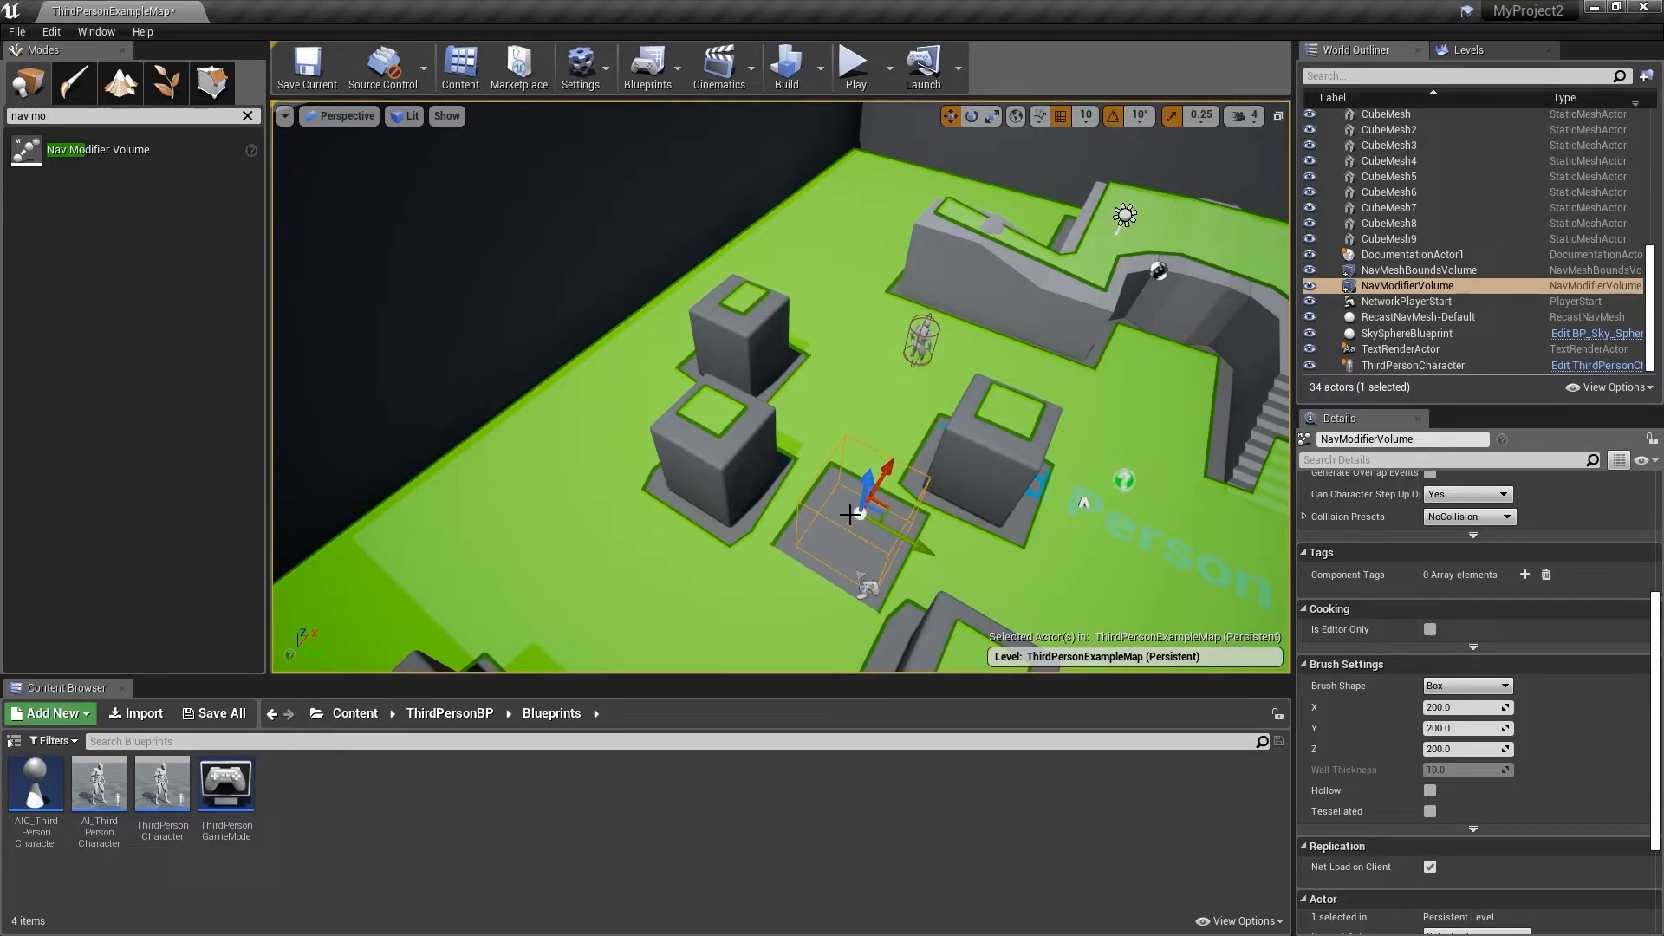
Step: Set the nav modifier volume's Area Class to NavArea_Obstacle, and delete the volume from the level
scroll(1558, 648, up, 5)
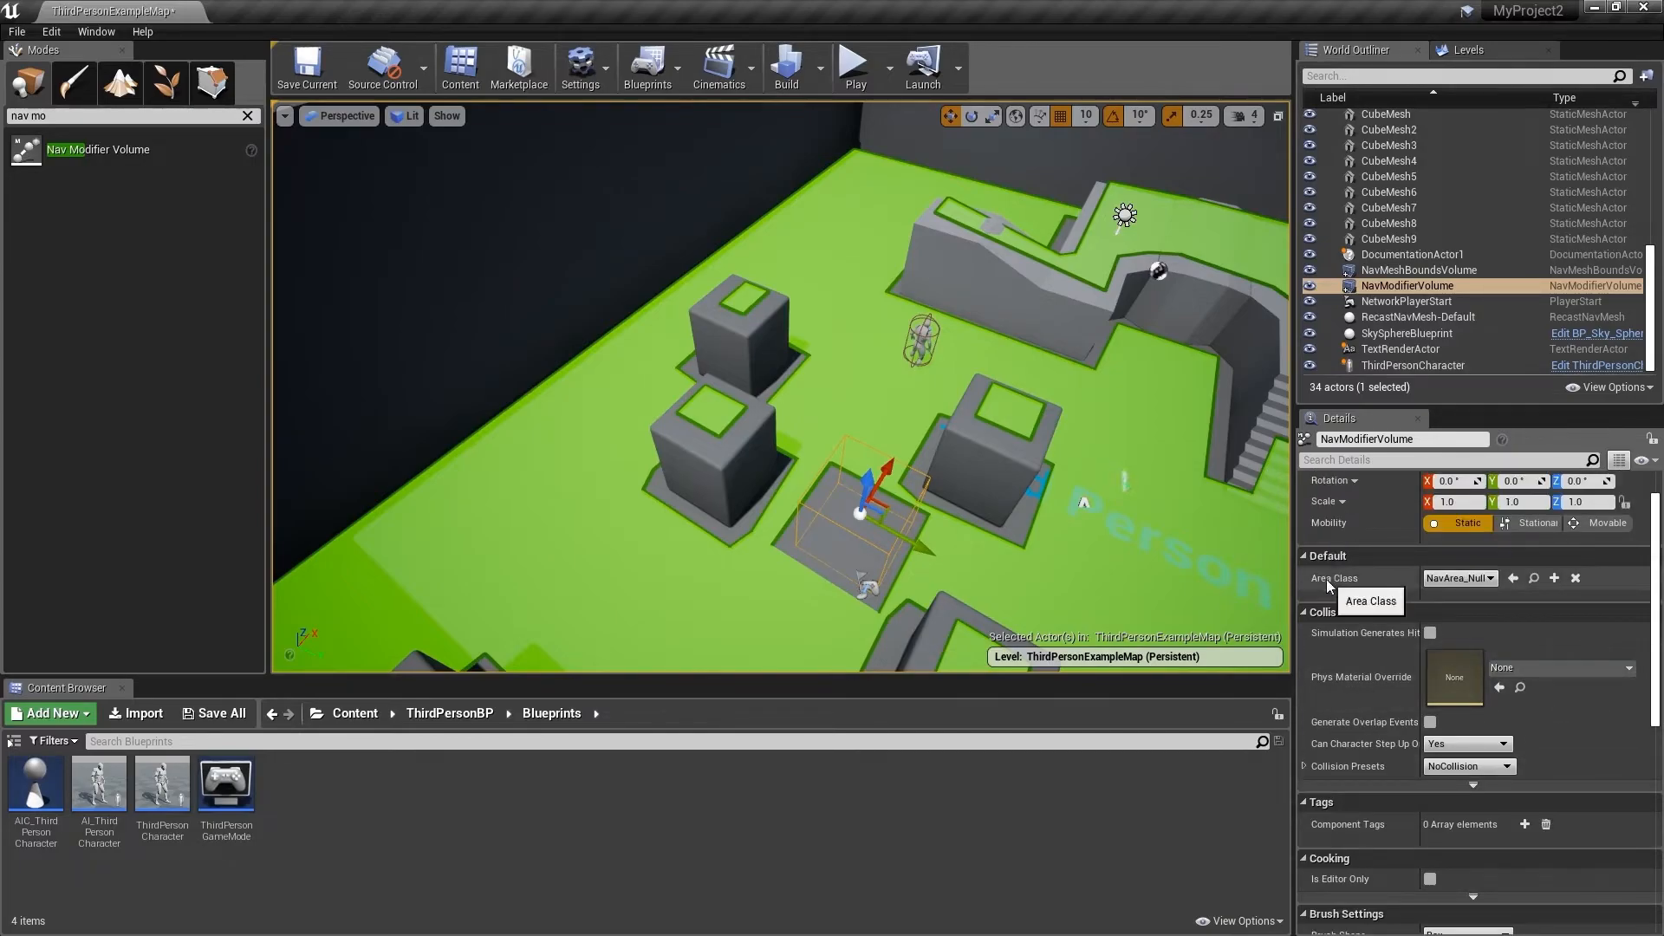
click(1484, 578)
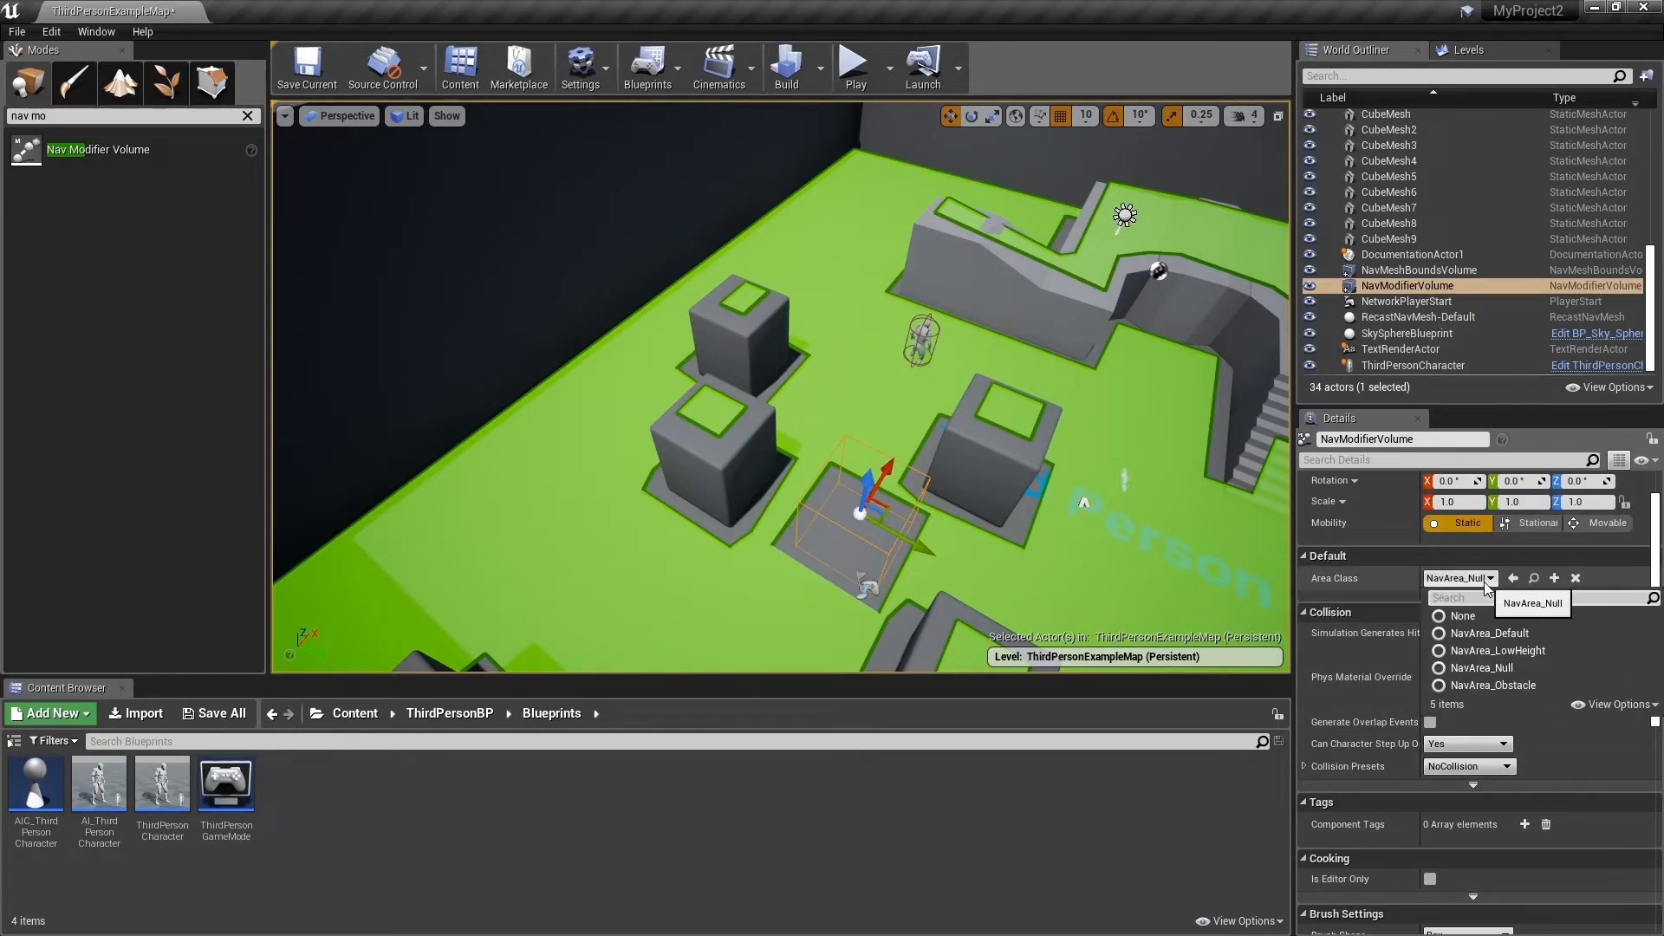
click(1517, 691)
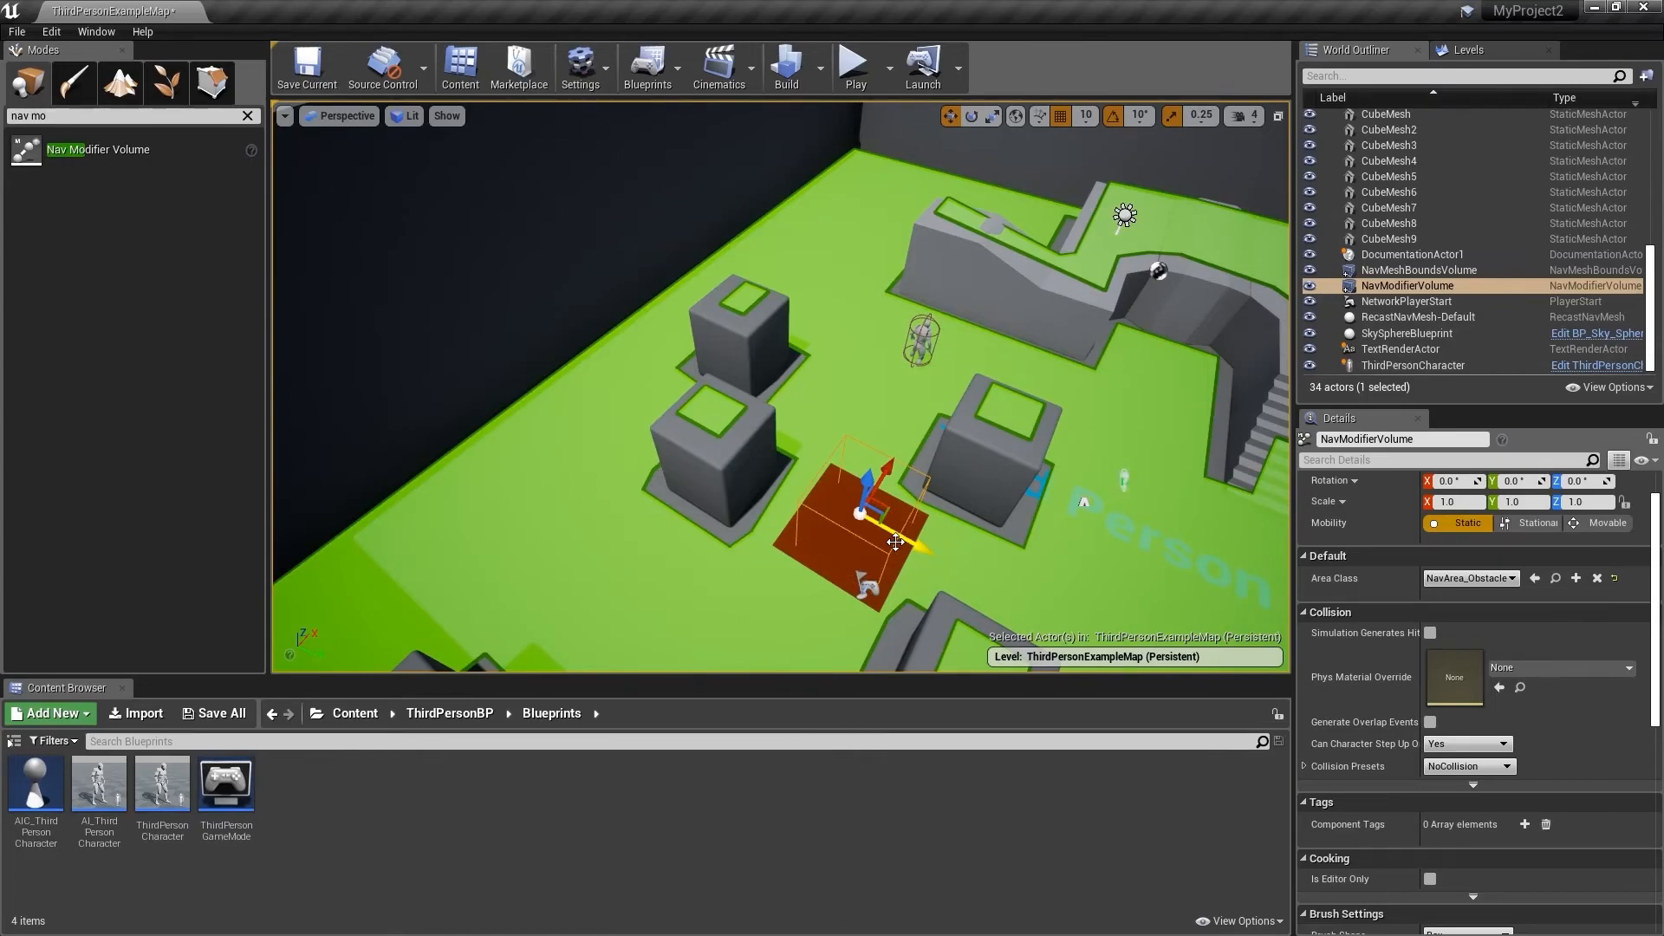
key(Delete)
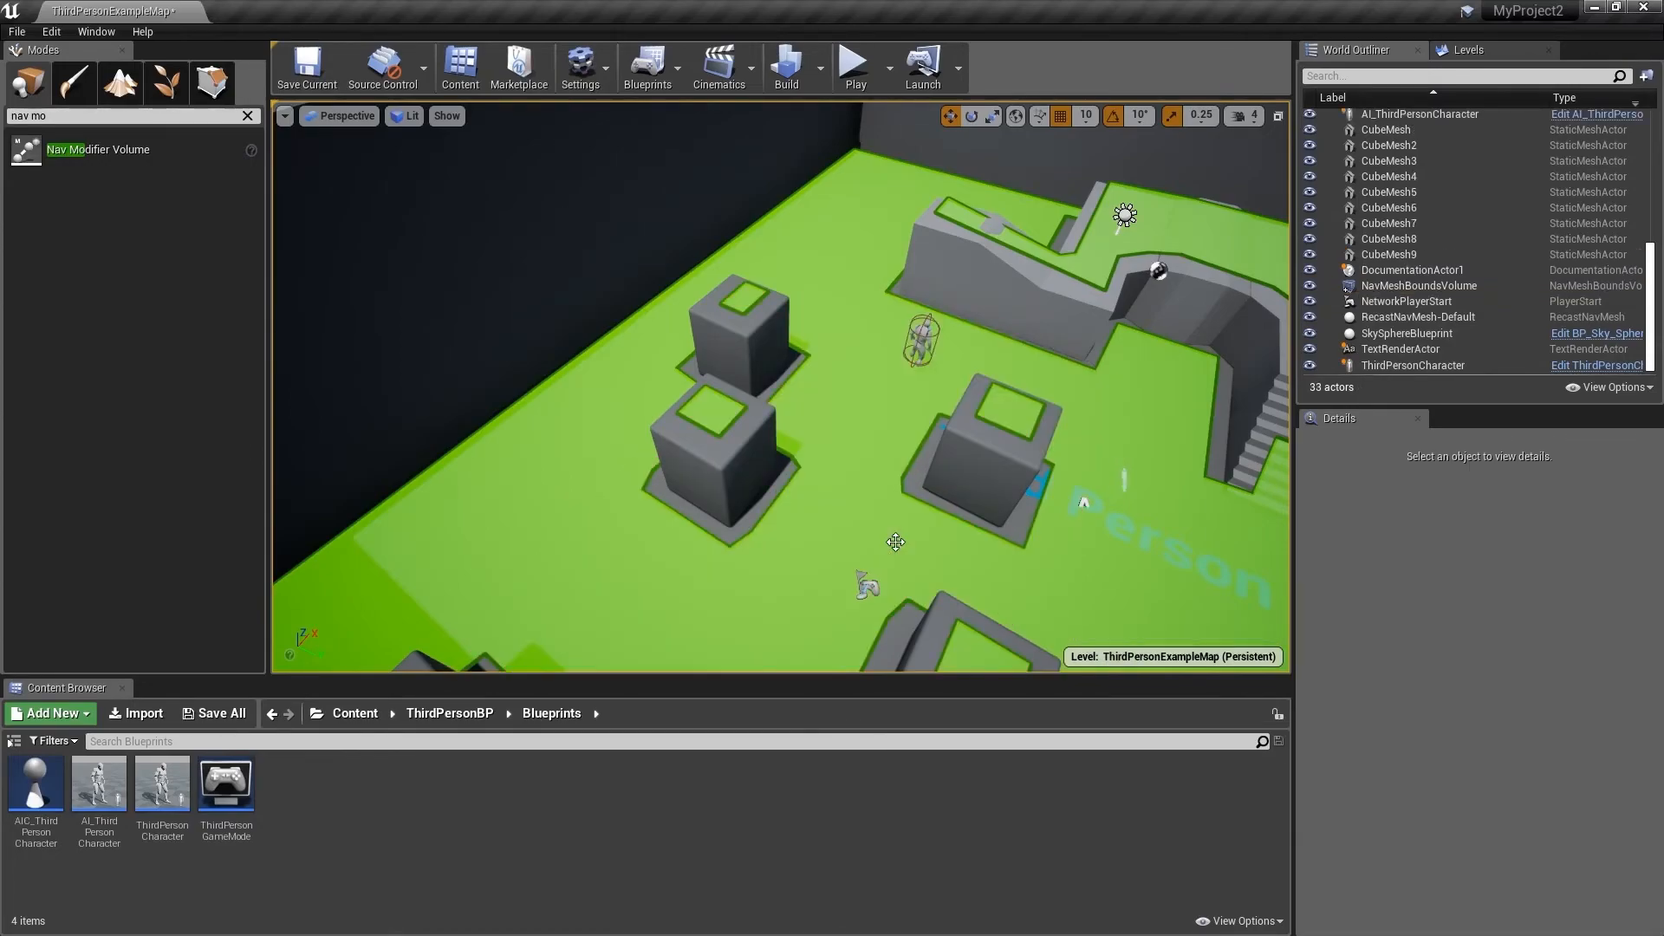